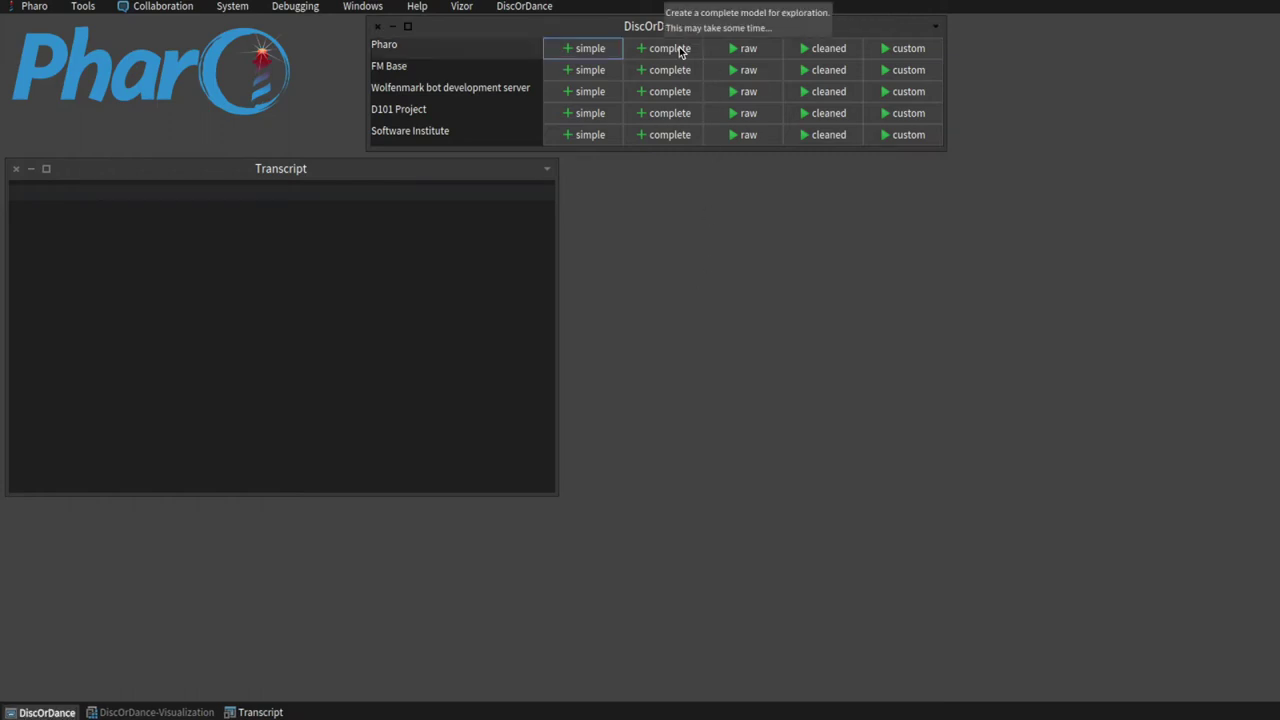
- Create a simple model of the Pharo server
click(590, 48)
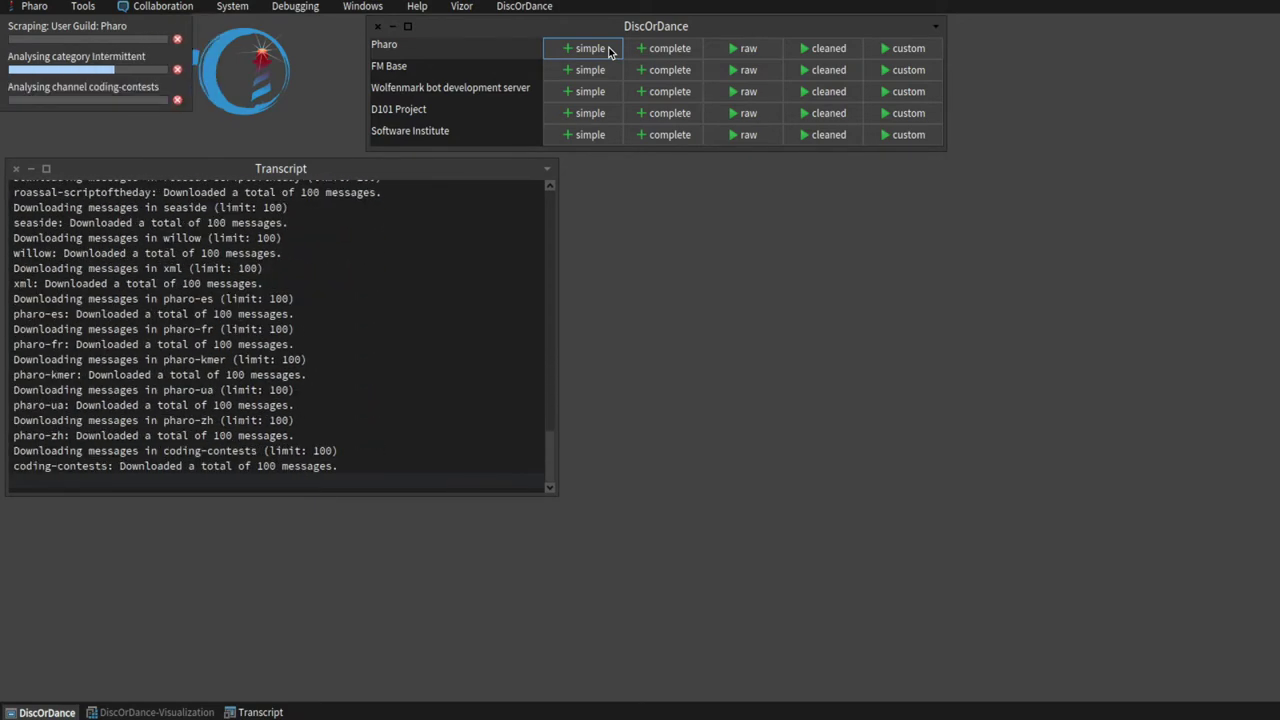
click(610, 52)
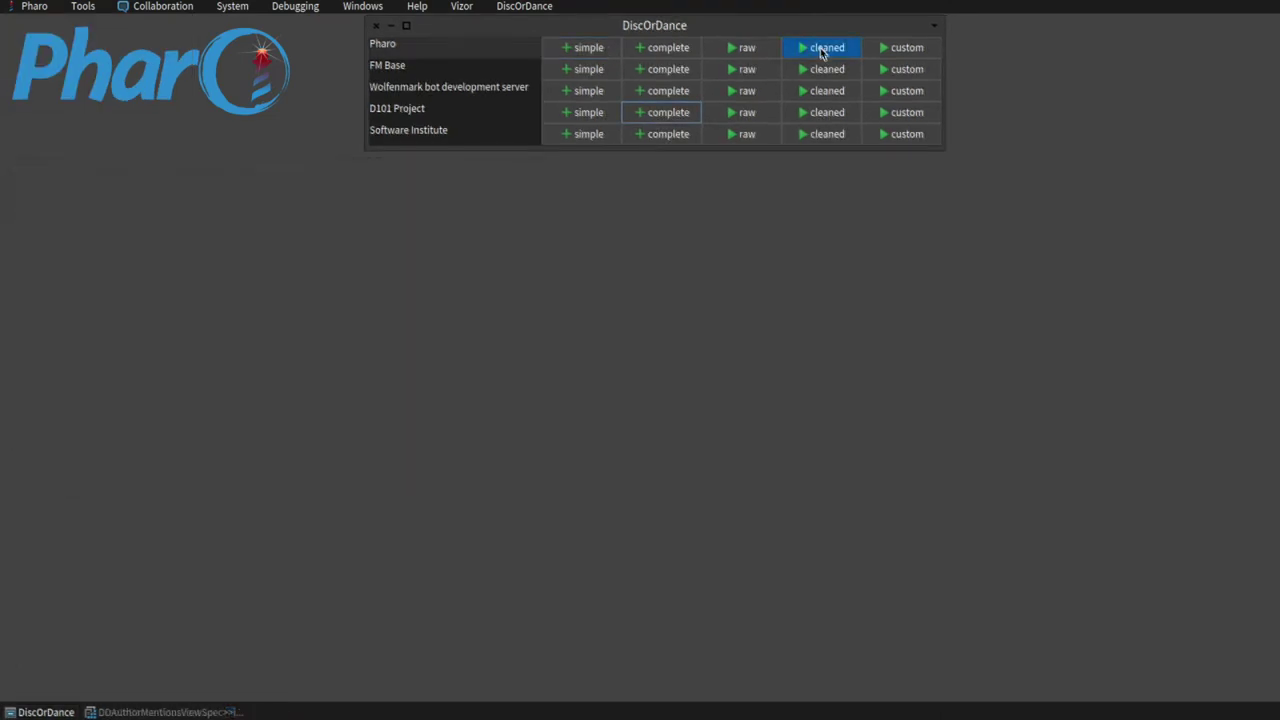
- Explore the cleaned model of the Pharo server and enlarge its Author contribution view to fill the workspace
click(822, 50)
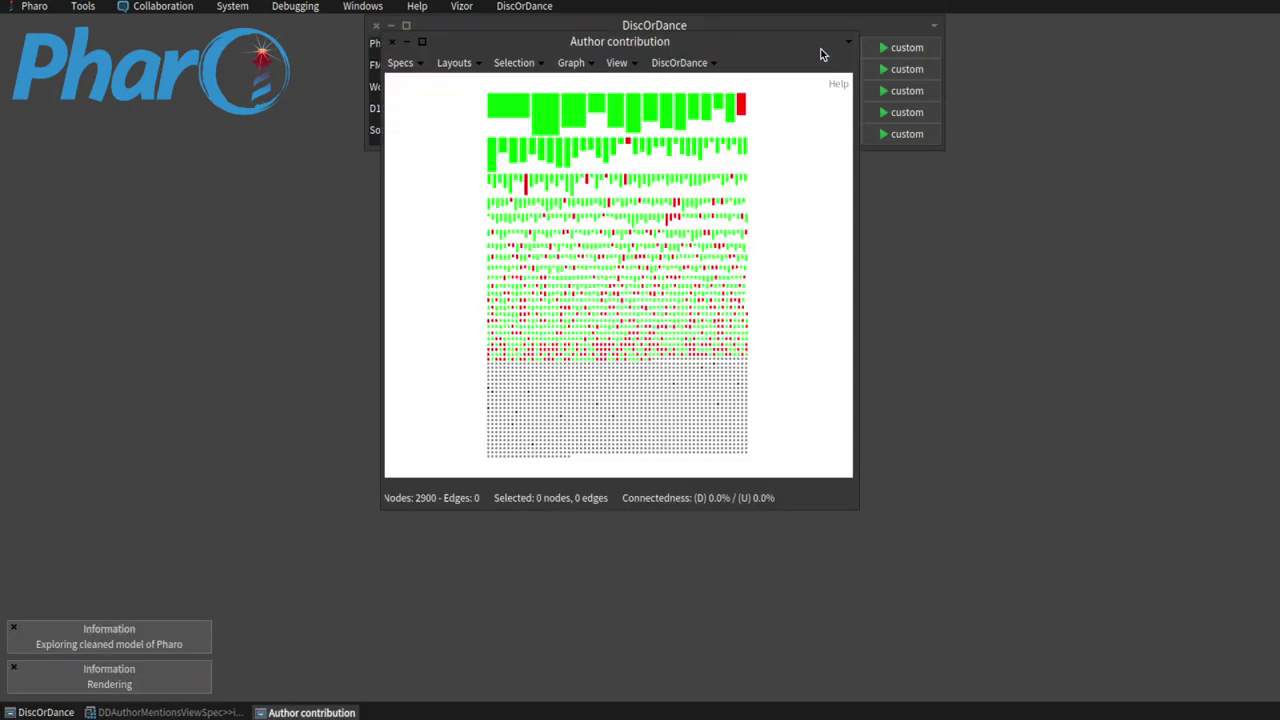
drag(653, 48, 278, 33)
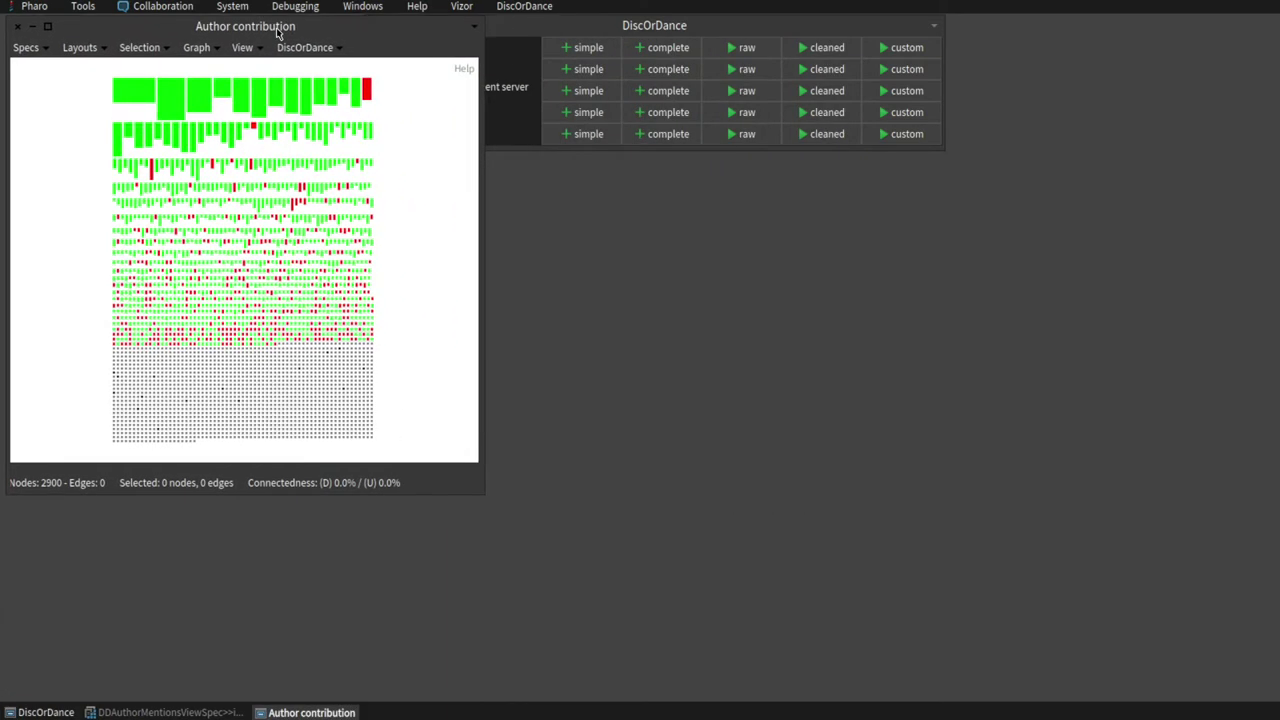
drag(482, 490, 1273, 692)
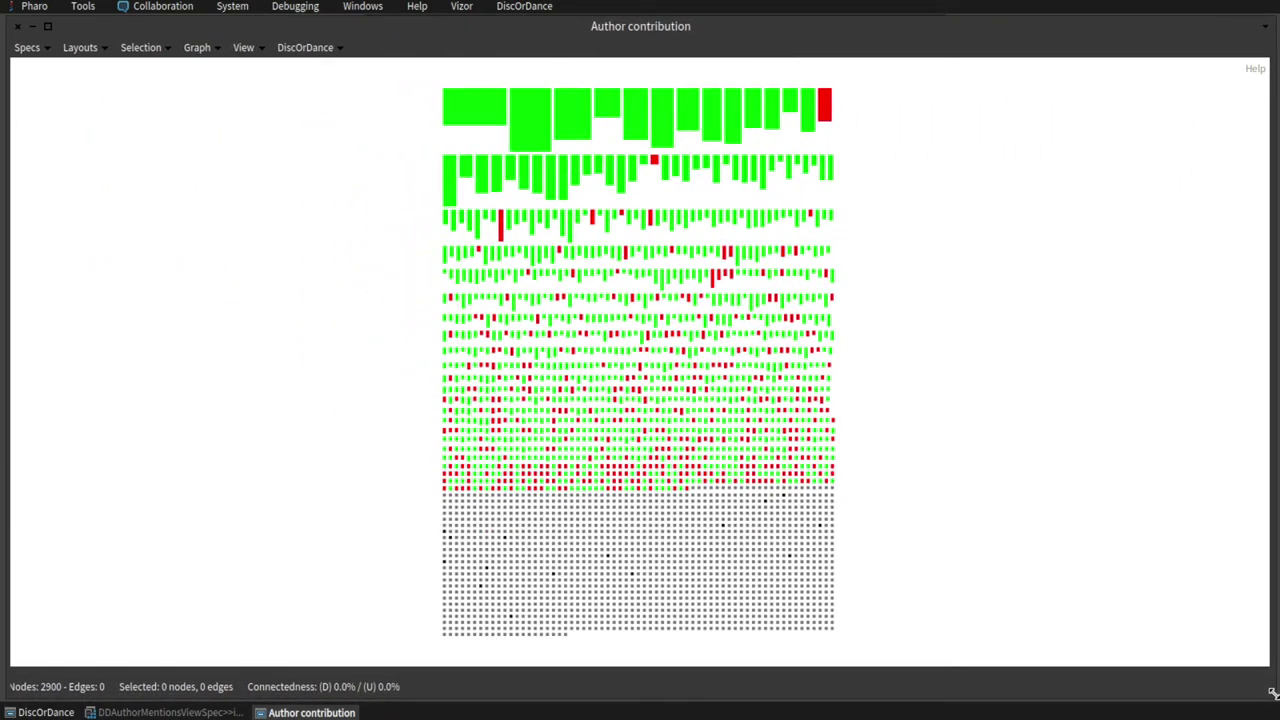
scroll(920, 271, up, 5)
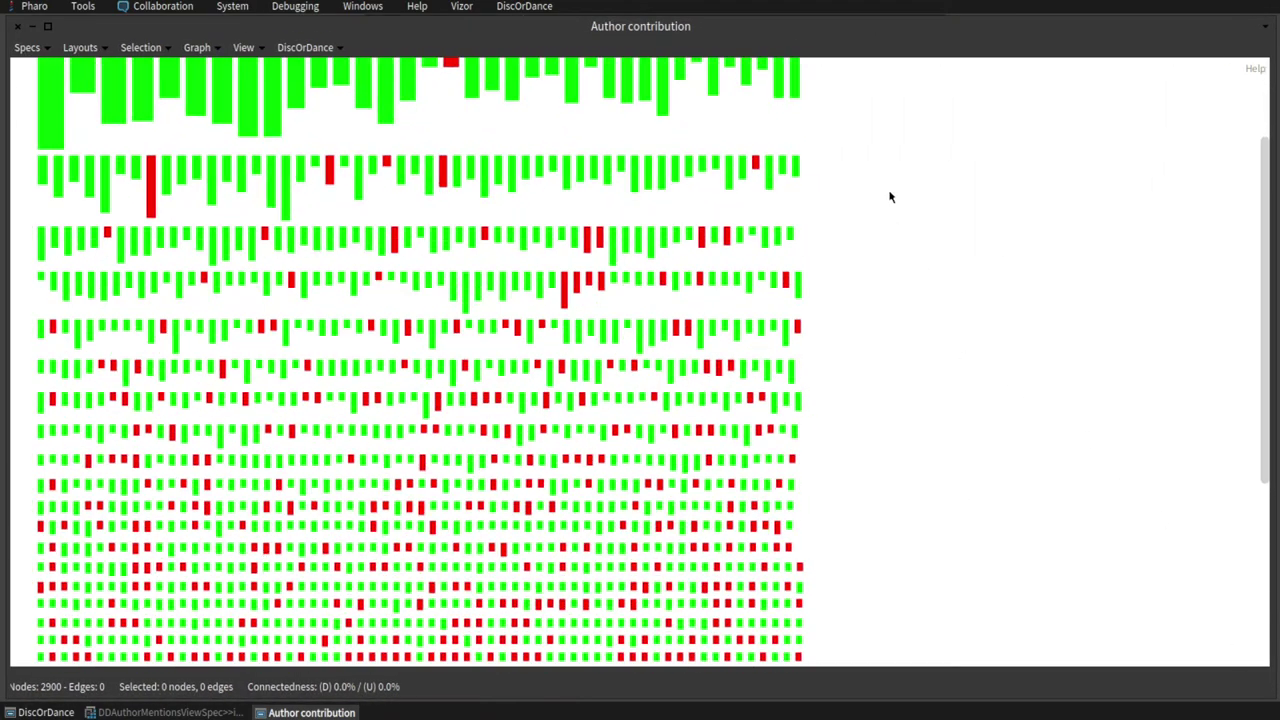
scroll(1072, 460, down, 2)
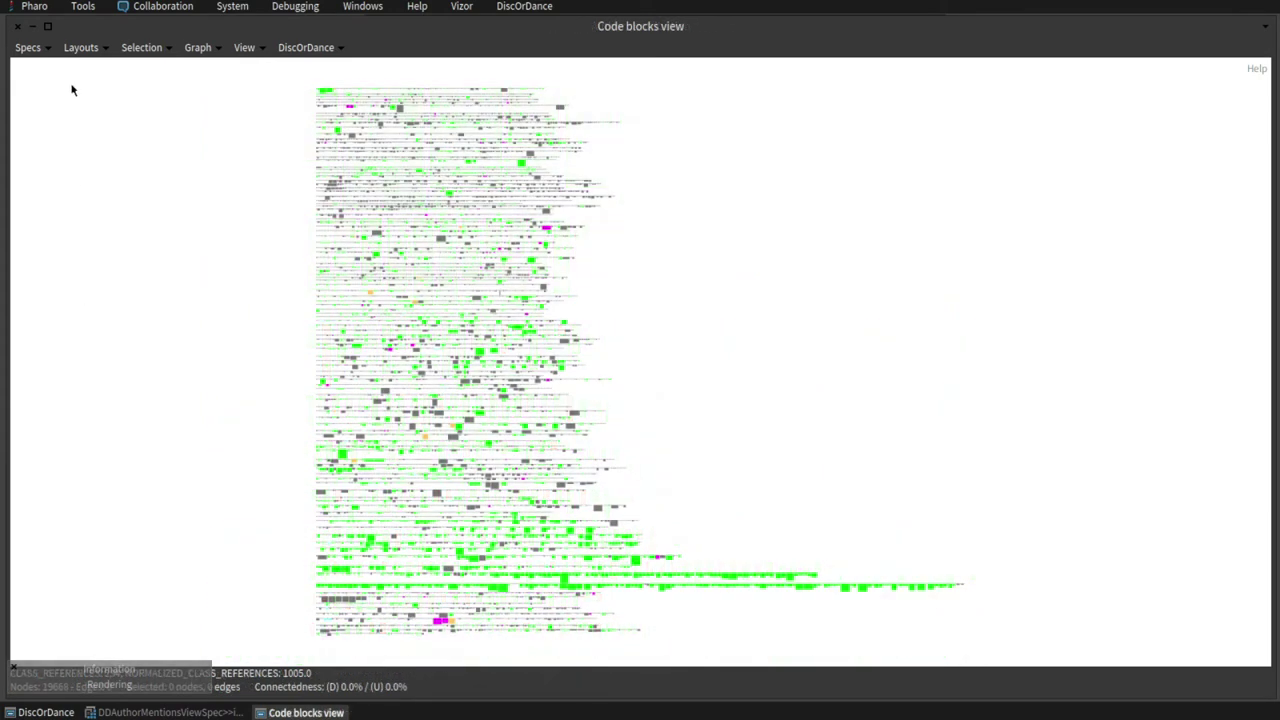
- Switch the visualization to the "Code blocks view - by type" spec and examine the green code blocks
click(51, 50)
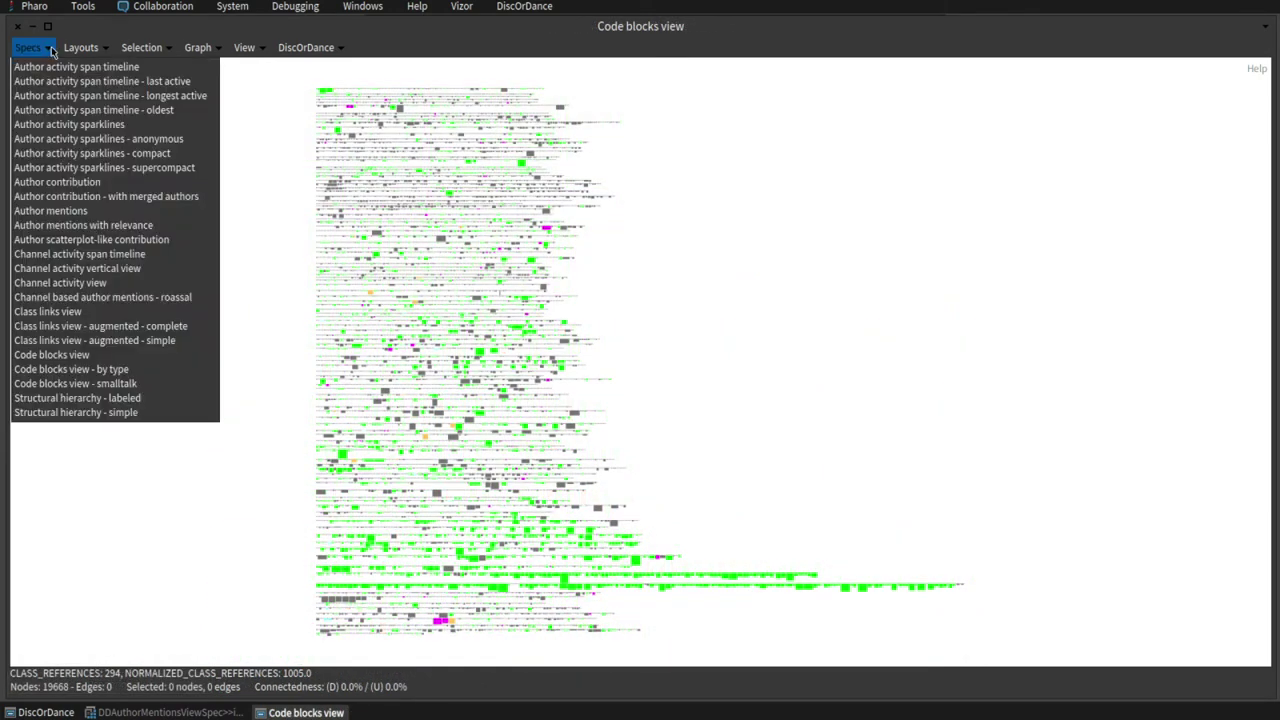
click(76, 374)
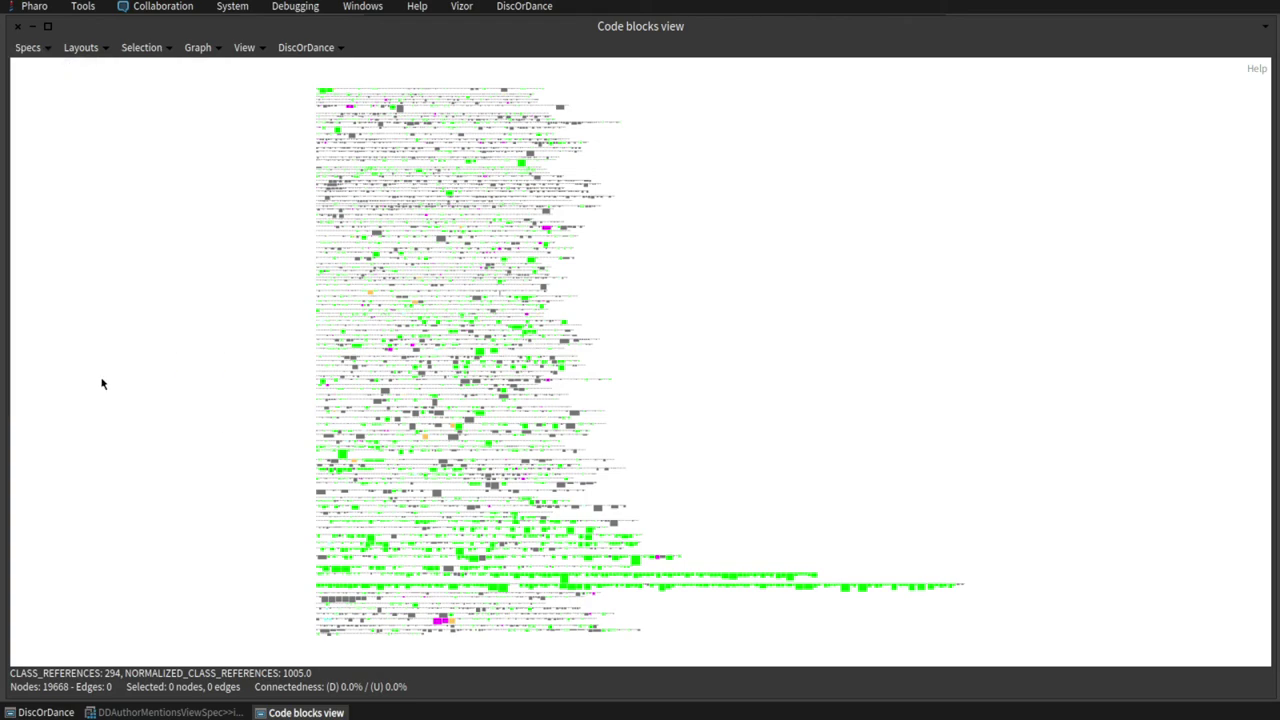
scroll(428, 461, up, 3)
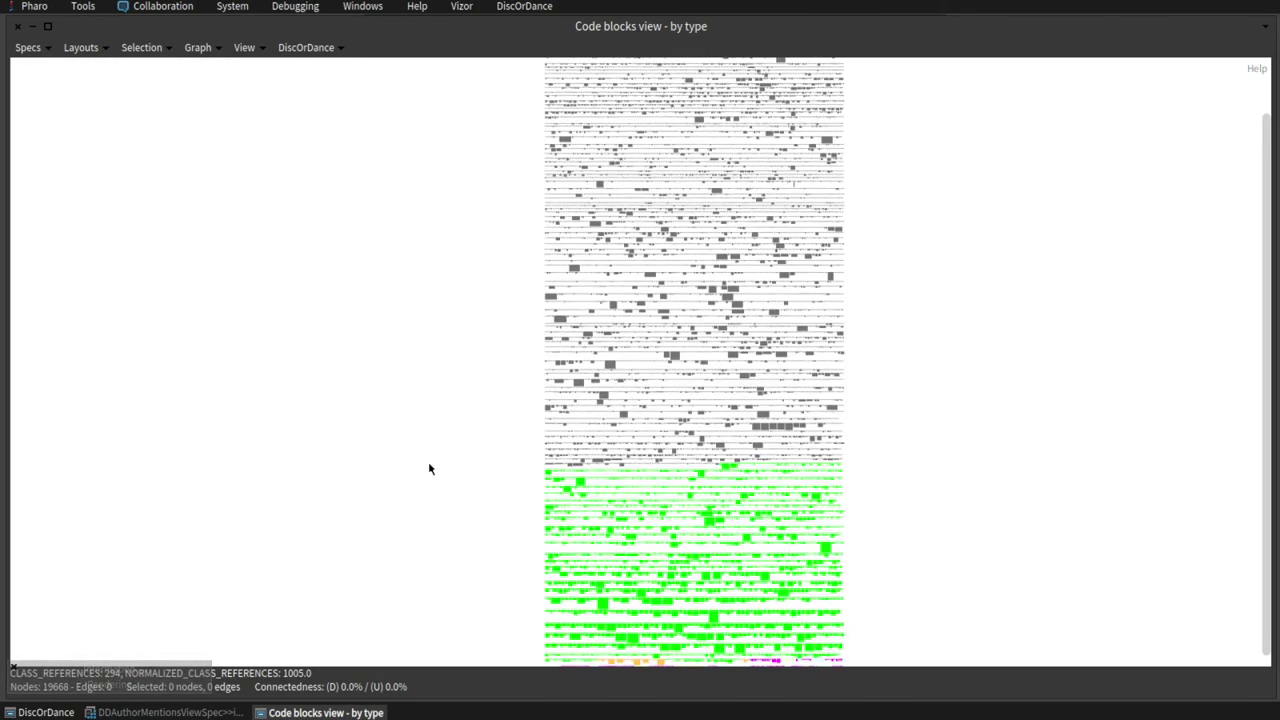
scroll(428, 469, up, 1)
drag(489, 471, 290, 247)
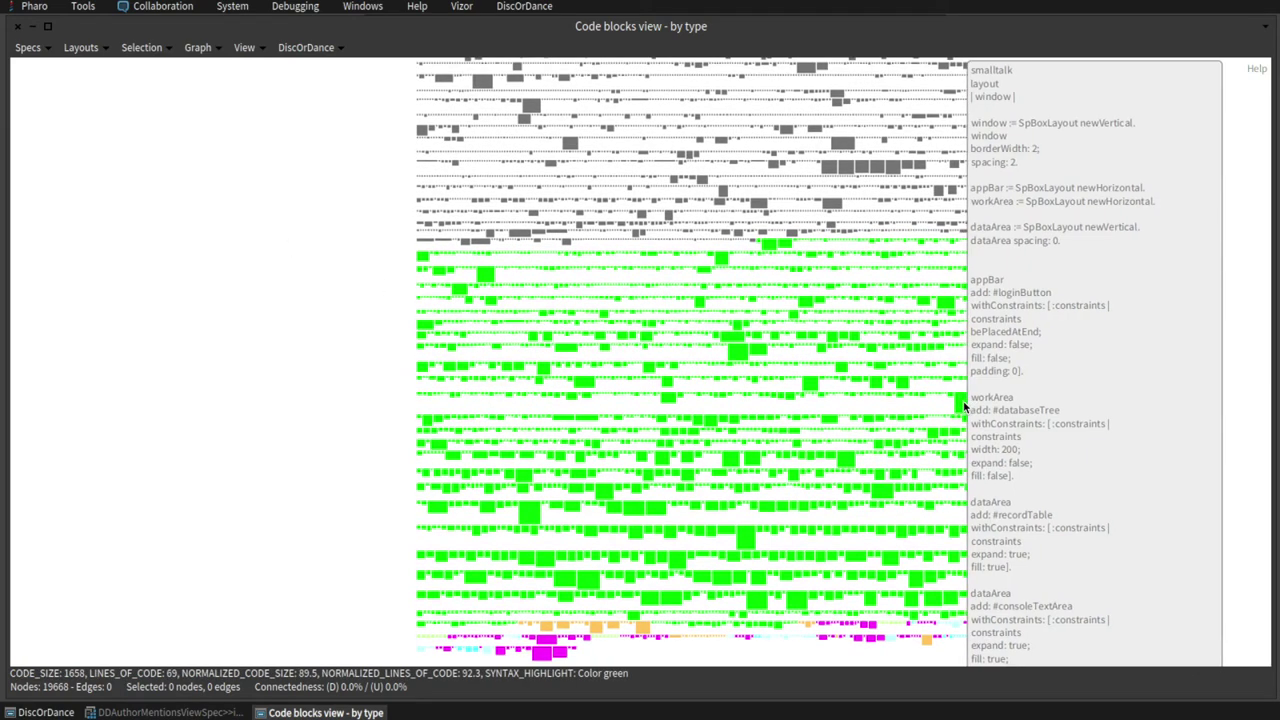
- Inspect the large green smalltalk layout block at the row end and drill through its entity and message to the message content
right_click(963, 402)
click(980, 426)
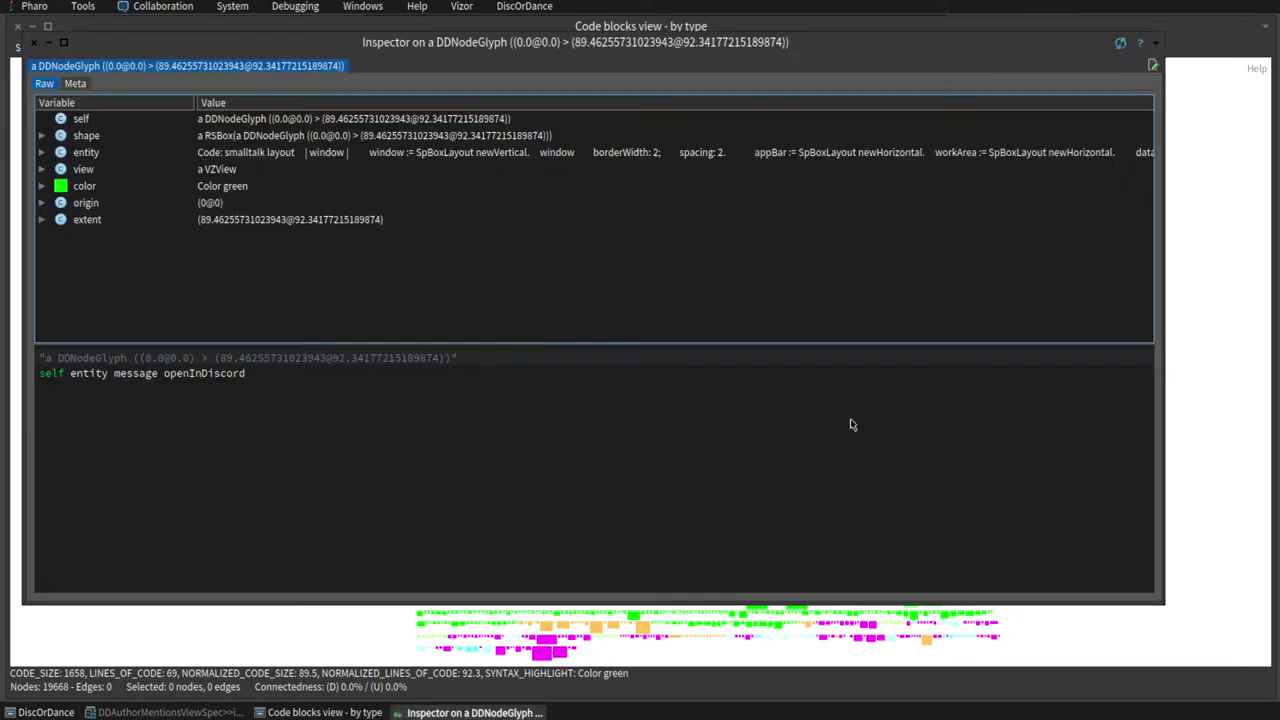
click(285, 152)
click(730, 219)
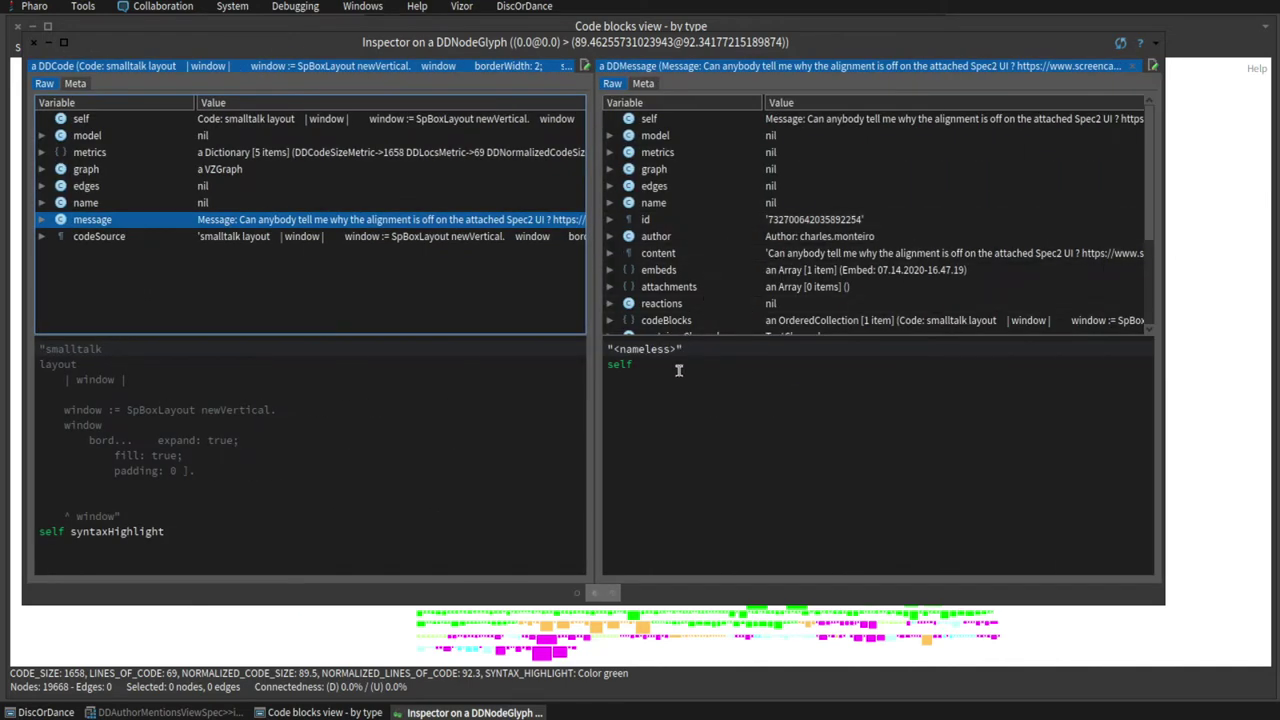
click(790, 253)
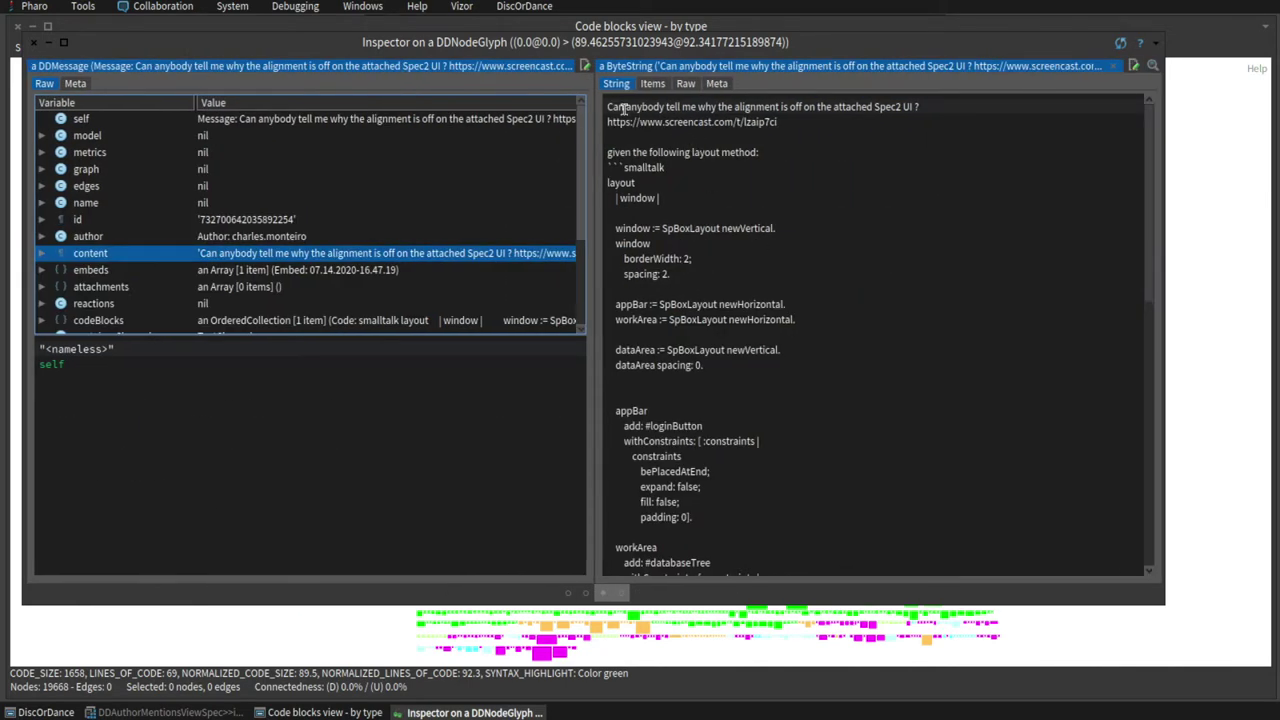
drag(607, 104, 740, 182)
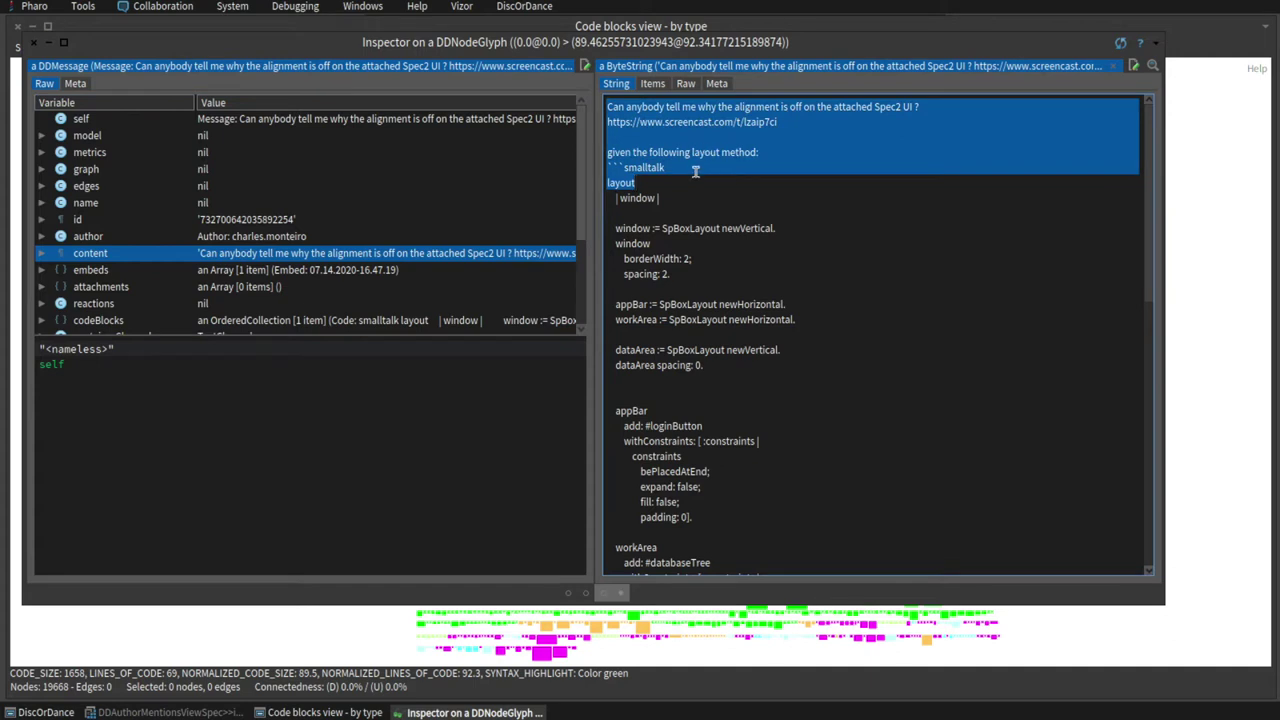
click(695, 176)
- Evaluate "self openInDiscord" on the inspected message and read through the original post in the Discord spec channel
click(148, 376)
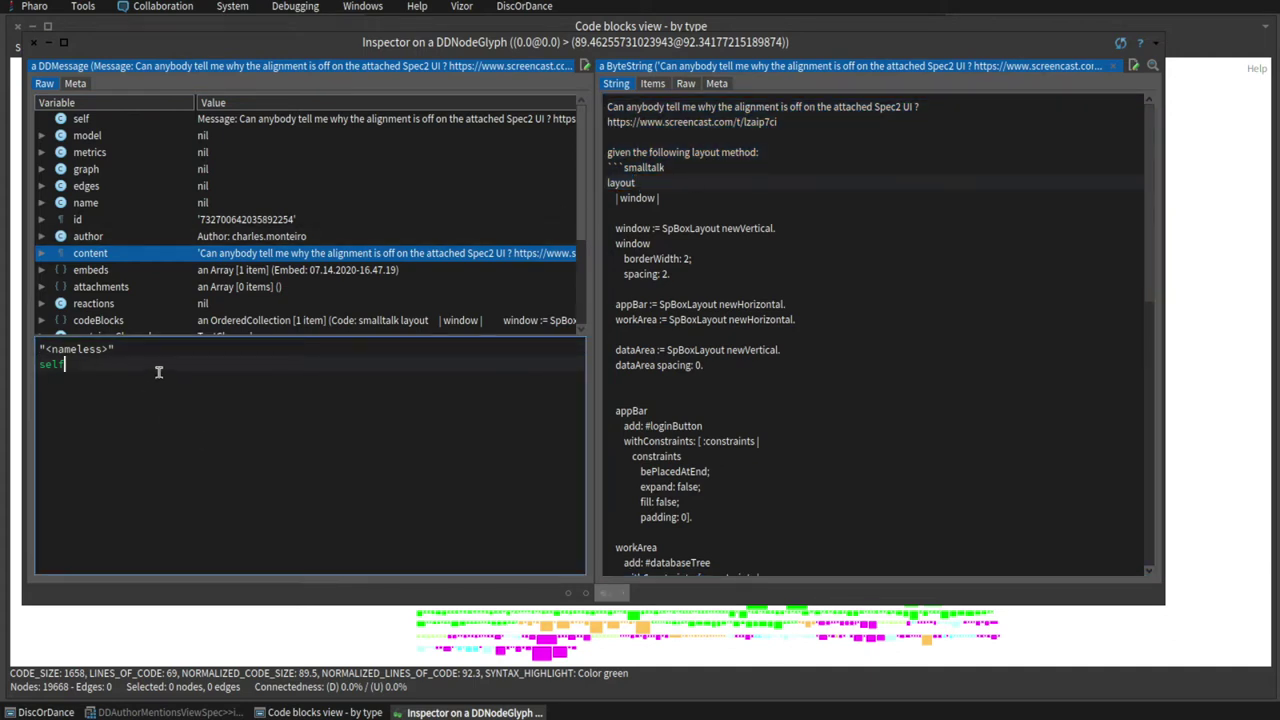
text(openInDiscord)
key(ctrl+d)
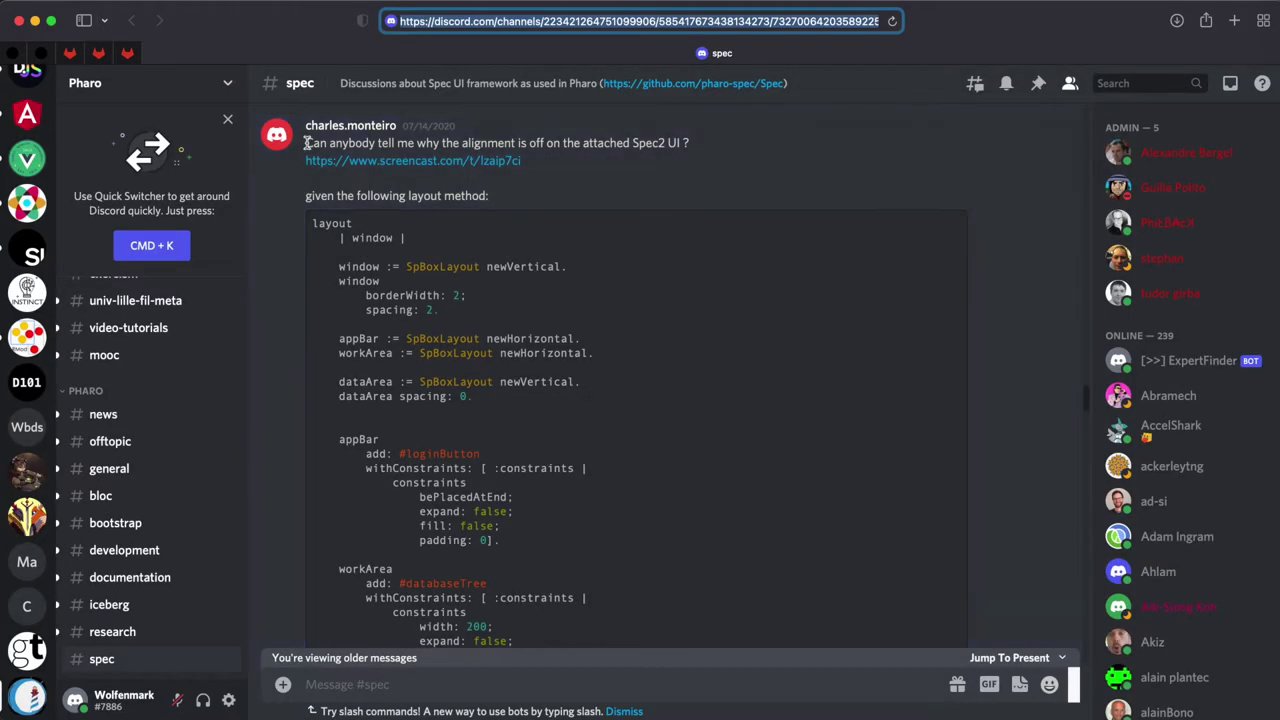
drag(300, 145, 534, 229)
click(538, 230)
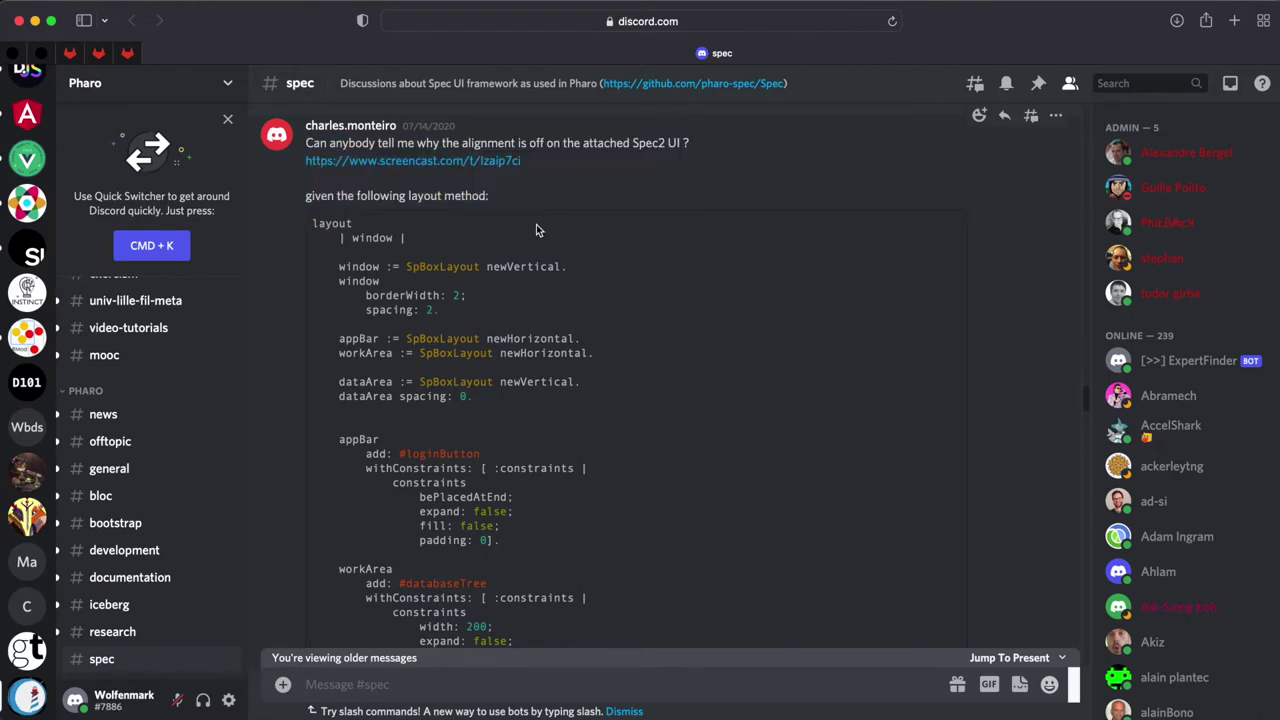
scroll(552, 235, down, 10)
scroll(559, 233, down, 5)
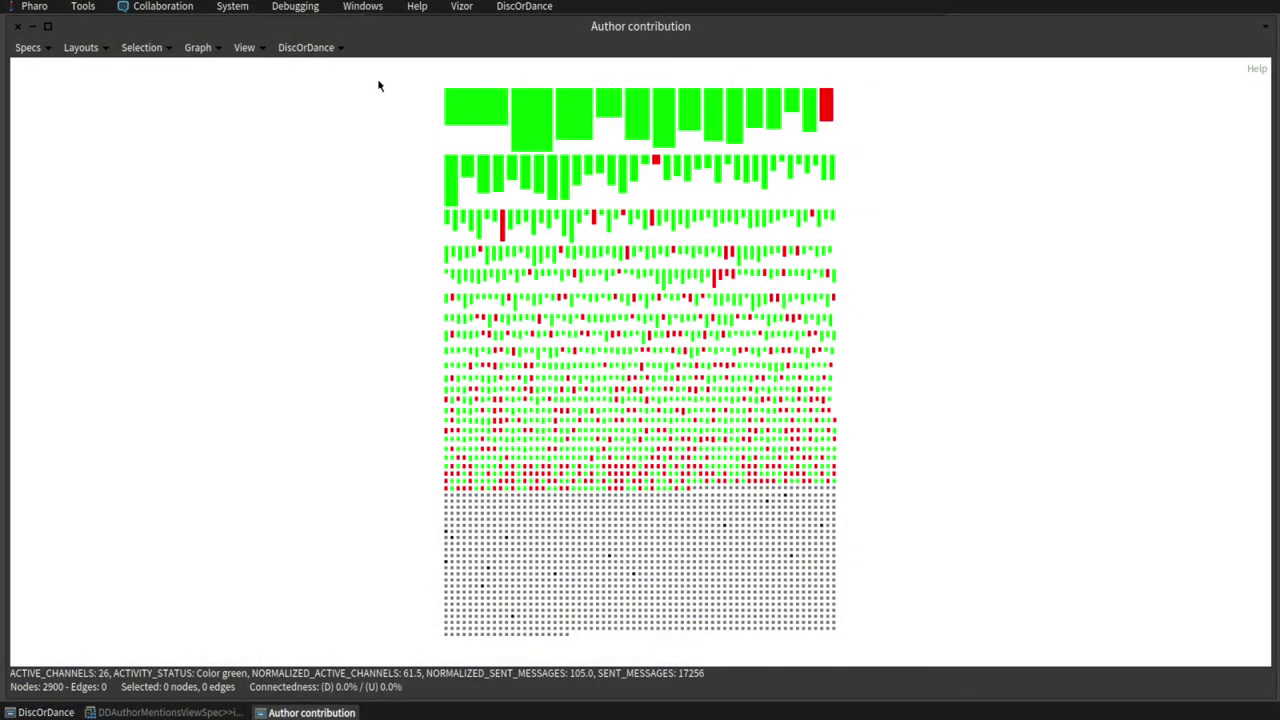
- Select the first four author nodes of the Author contribution view and spawn them in a separate view
drag(378, 86, 608, 136)
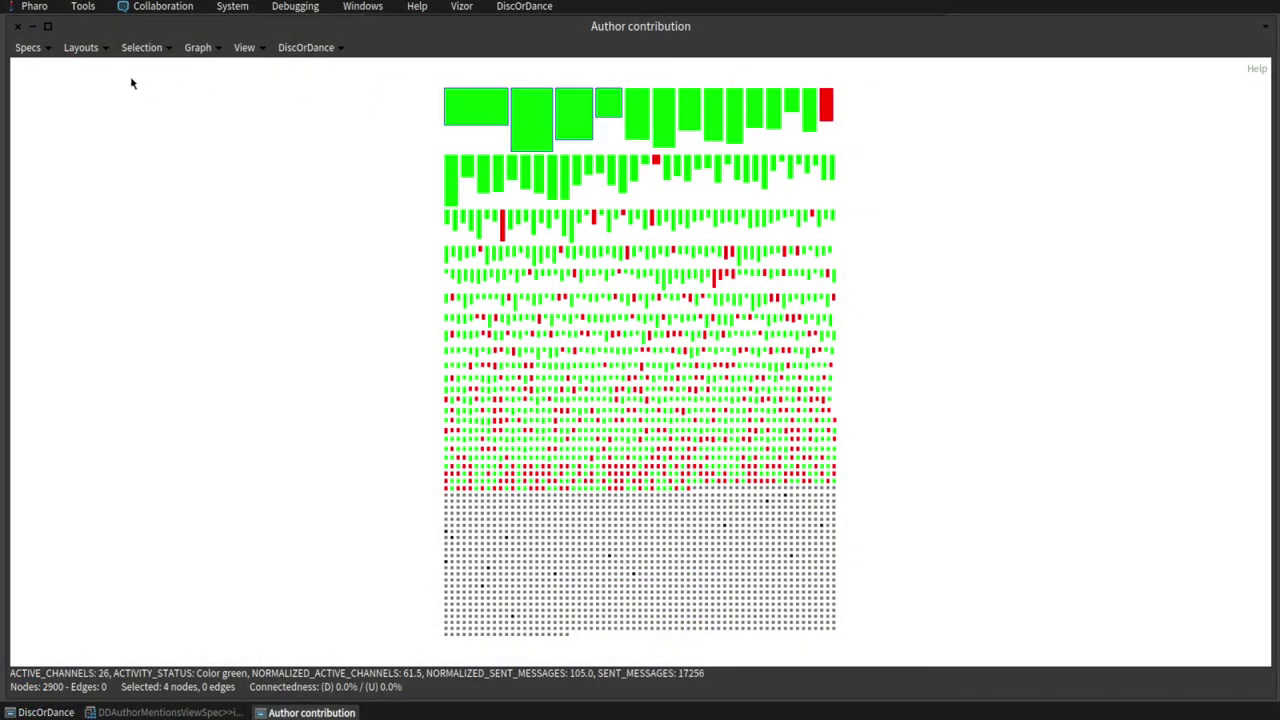
click(141, 47)
click(152, 104)
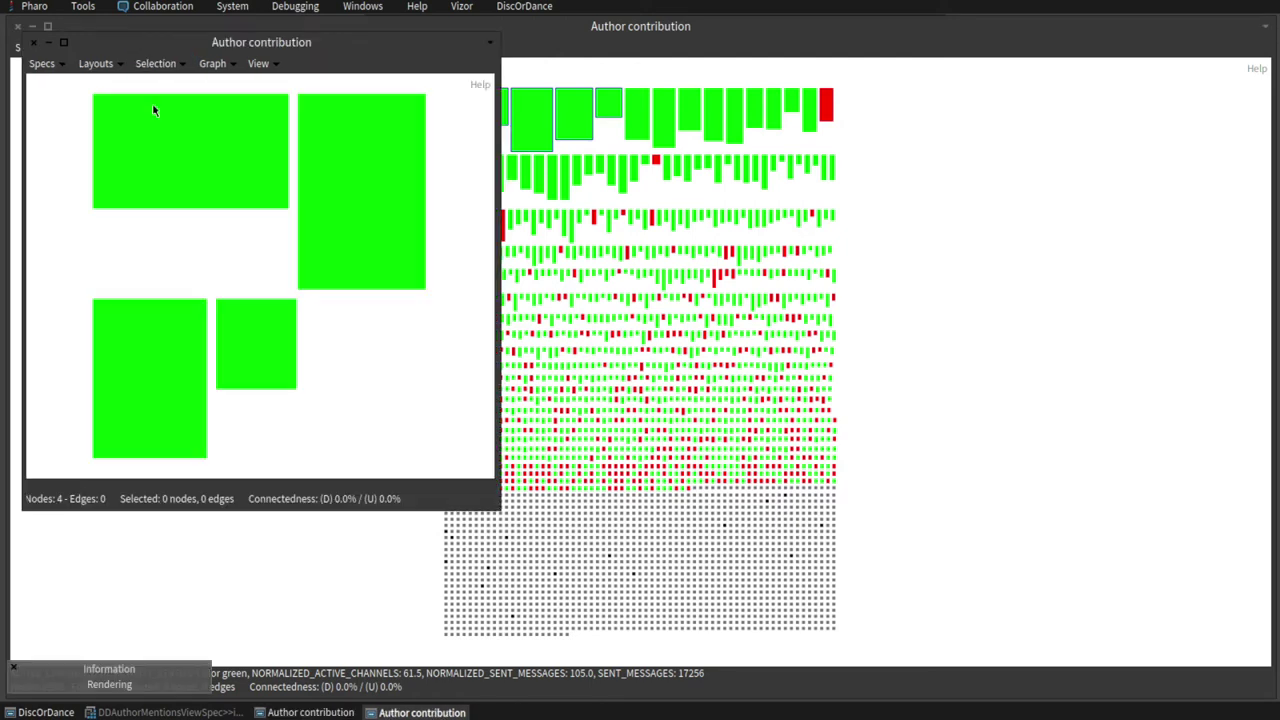
- Show the four spawned authors as "Author activity sparklines - compact" in an enlarged window, and close it after viewing
click(64, 64)
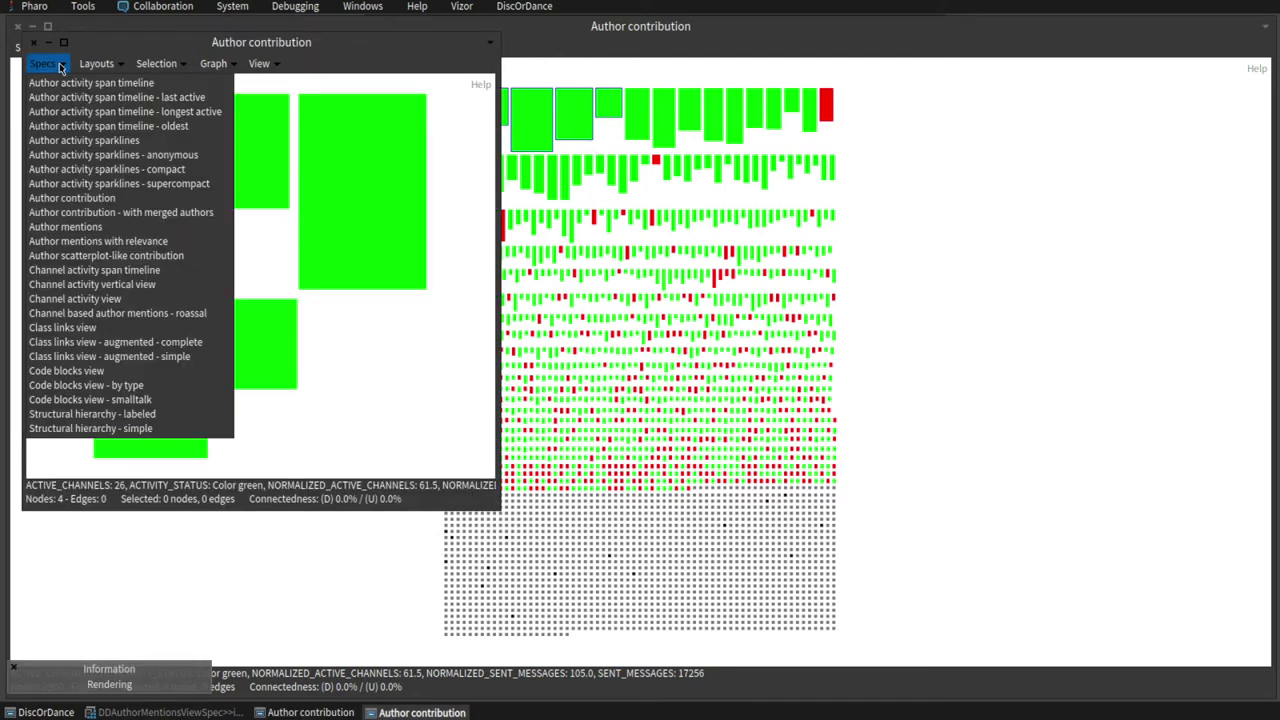
click(101, 169)
drag(491, 502, 1255, 666)
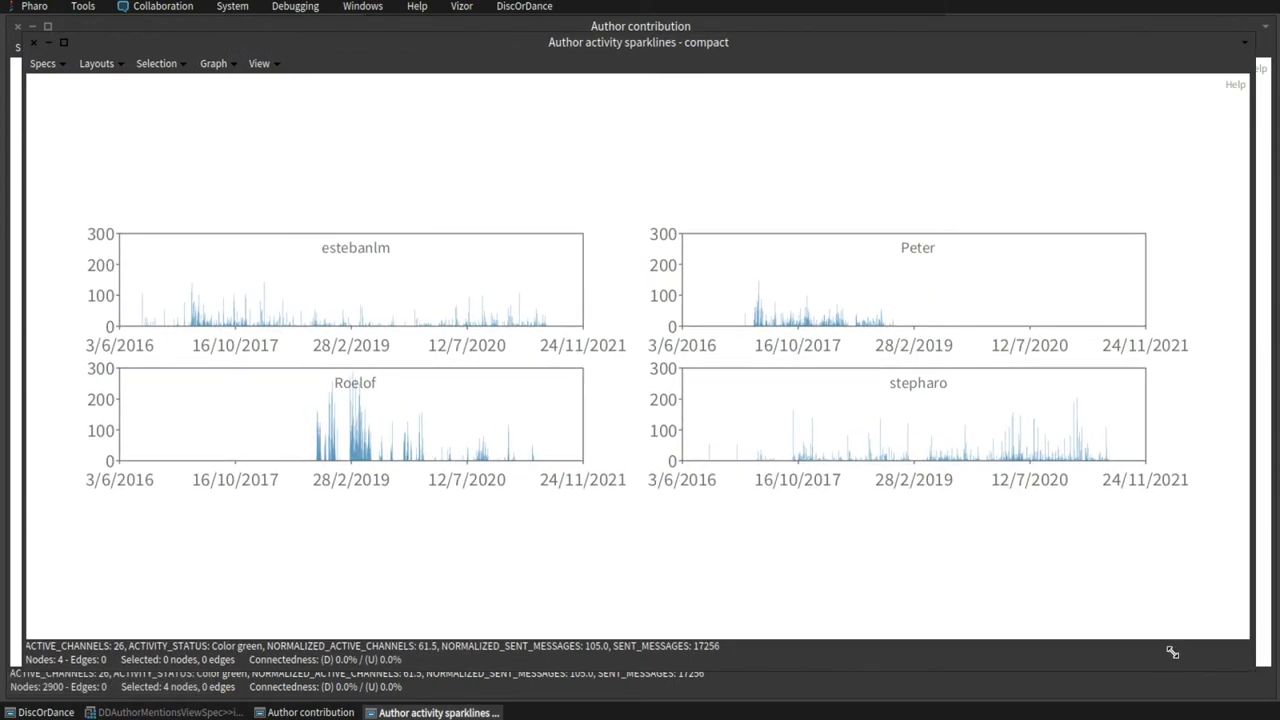
key(ctrl+w)
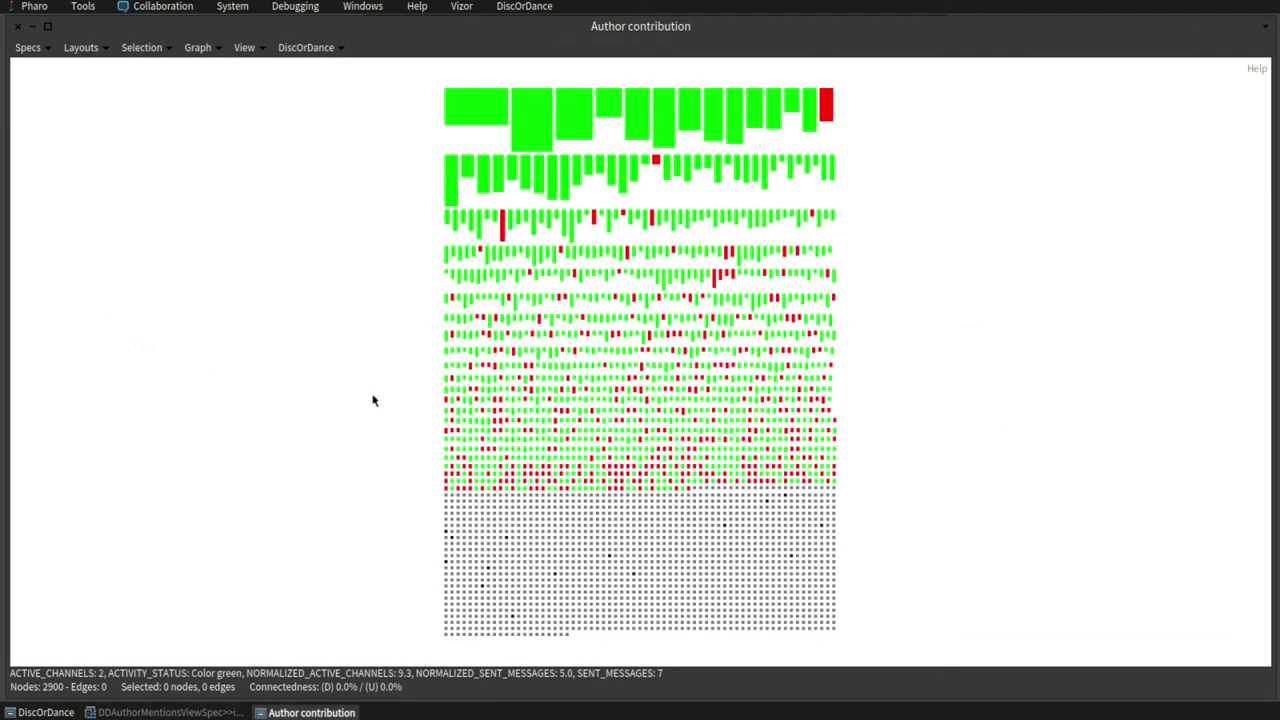
- Select the lower rows of coloured author nodes and write a selection query for nodes with sentMessages size > 100 and activeChannels size > 2
drag(372, 400, 860, 490)
click(141, 47)
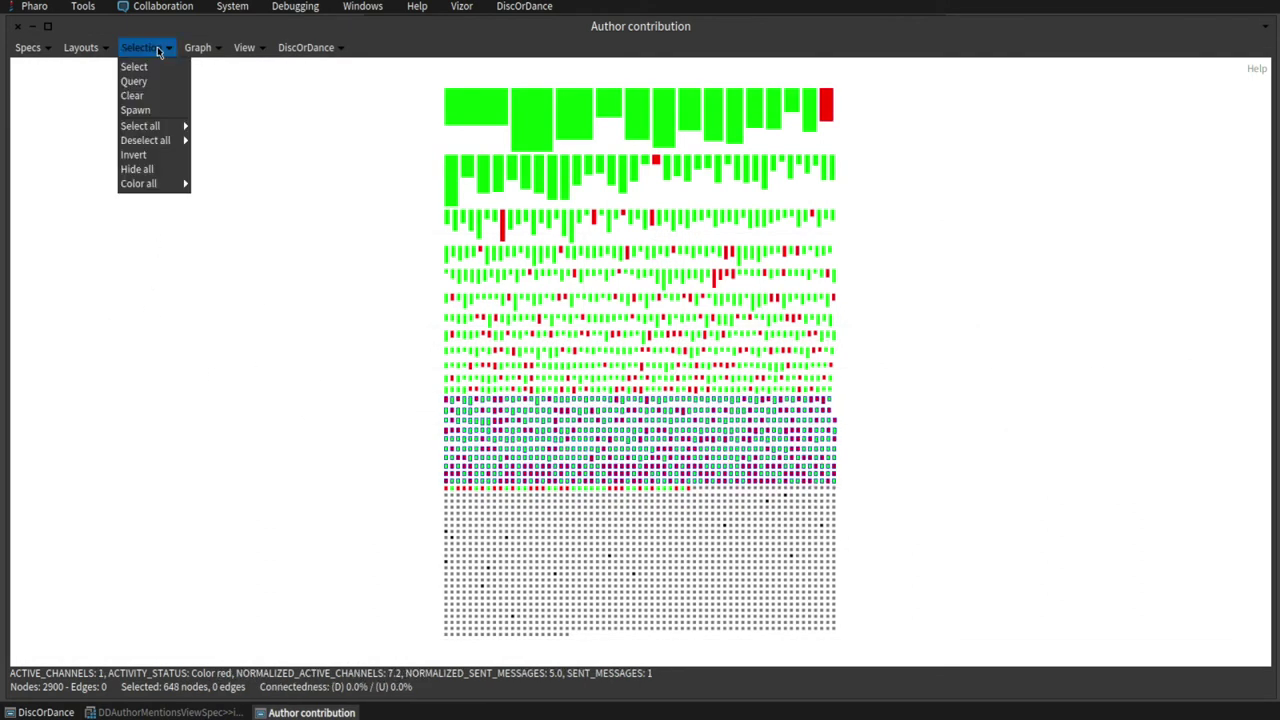
click(155, 80)
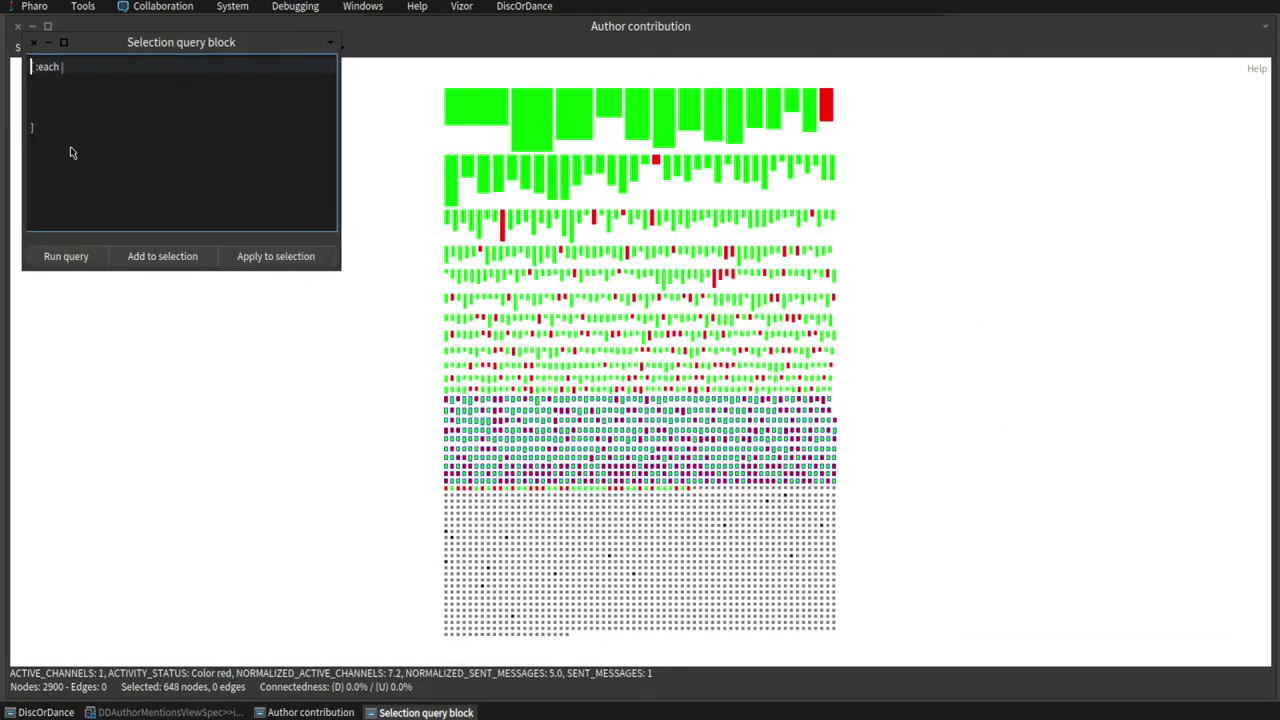
key(ctrl+a)
text([:each | 	each isNode and: [ 		(each sentMessages size > 100) and: [ 		each activeChannels size > 2]]])
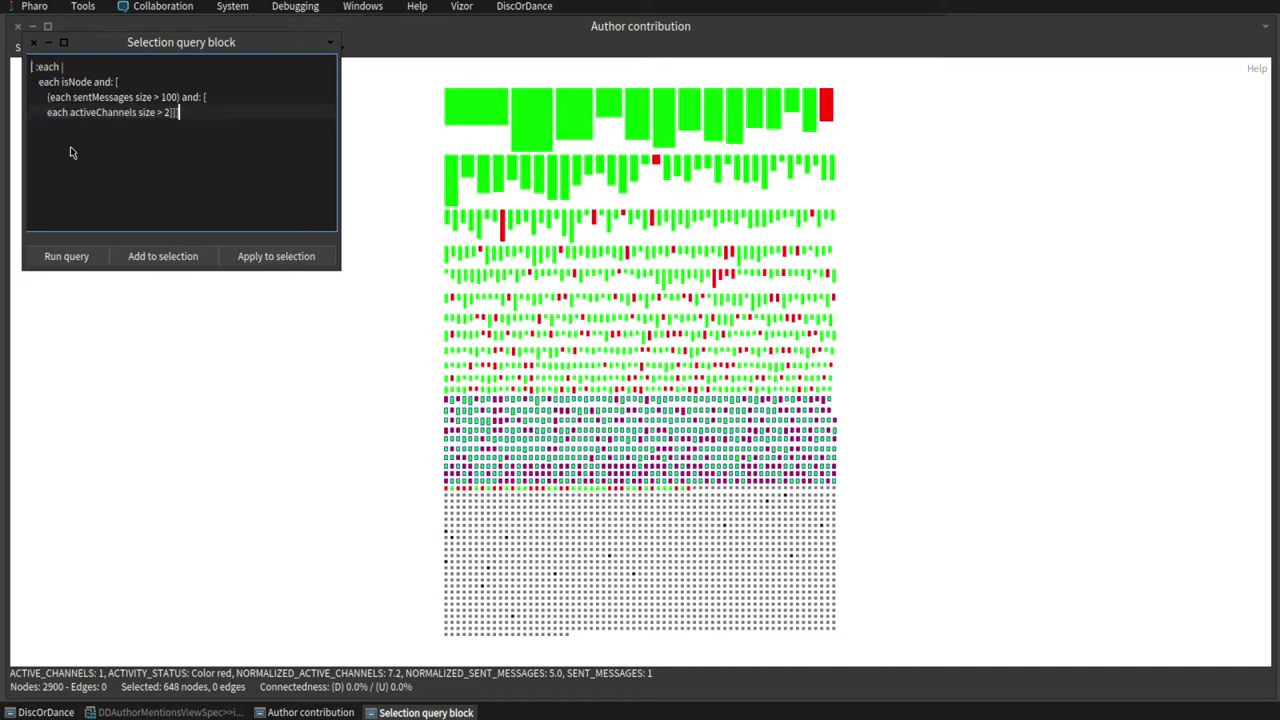
- Run the query, add its matches to the current selection, and apply the query to that selection as a filter
click(74, 255)
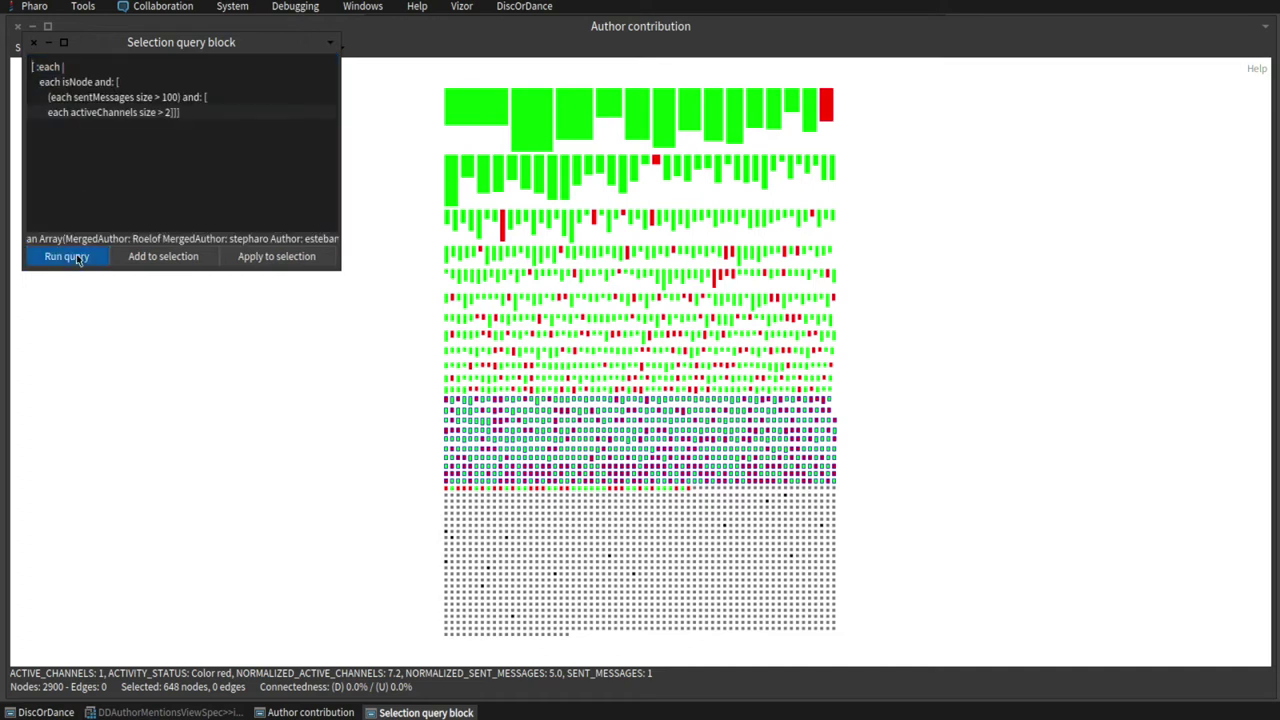
click(181, 258)
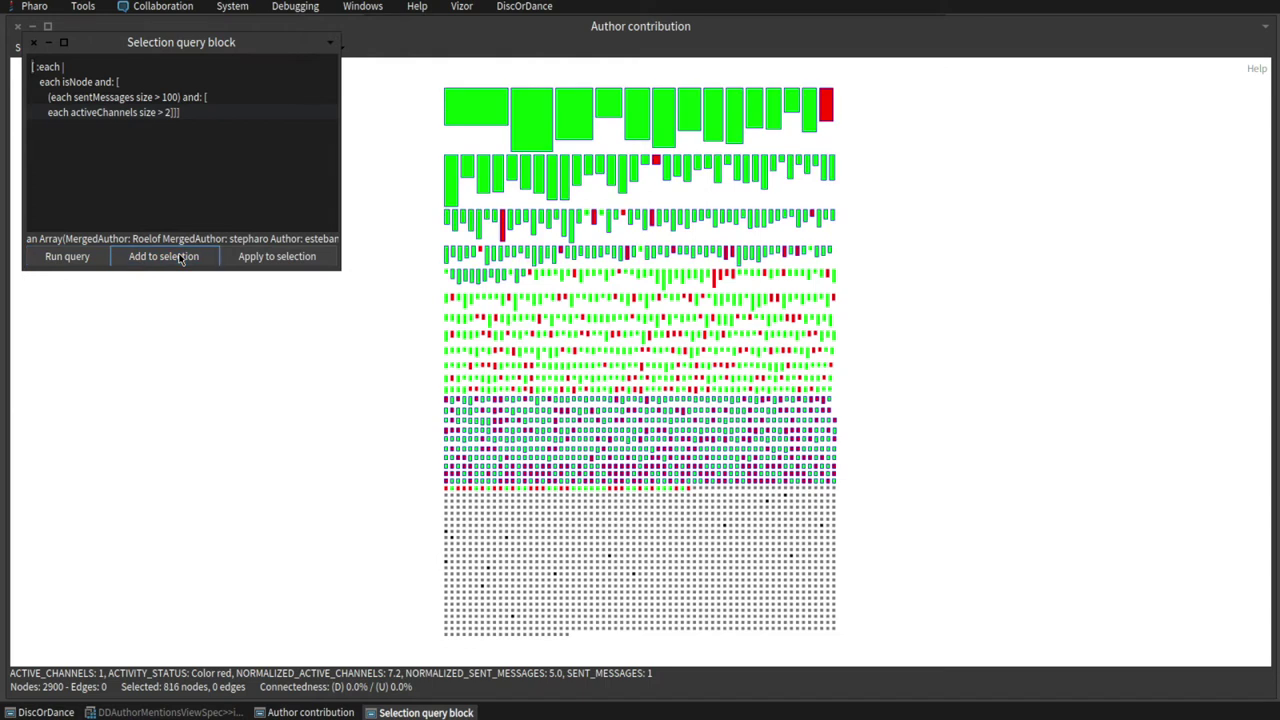
click(256, 258)
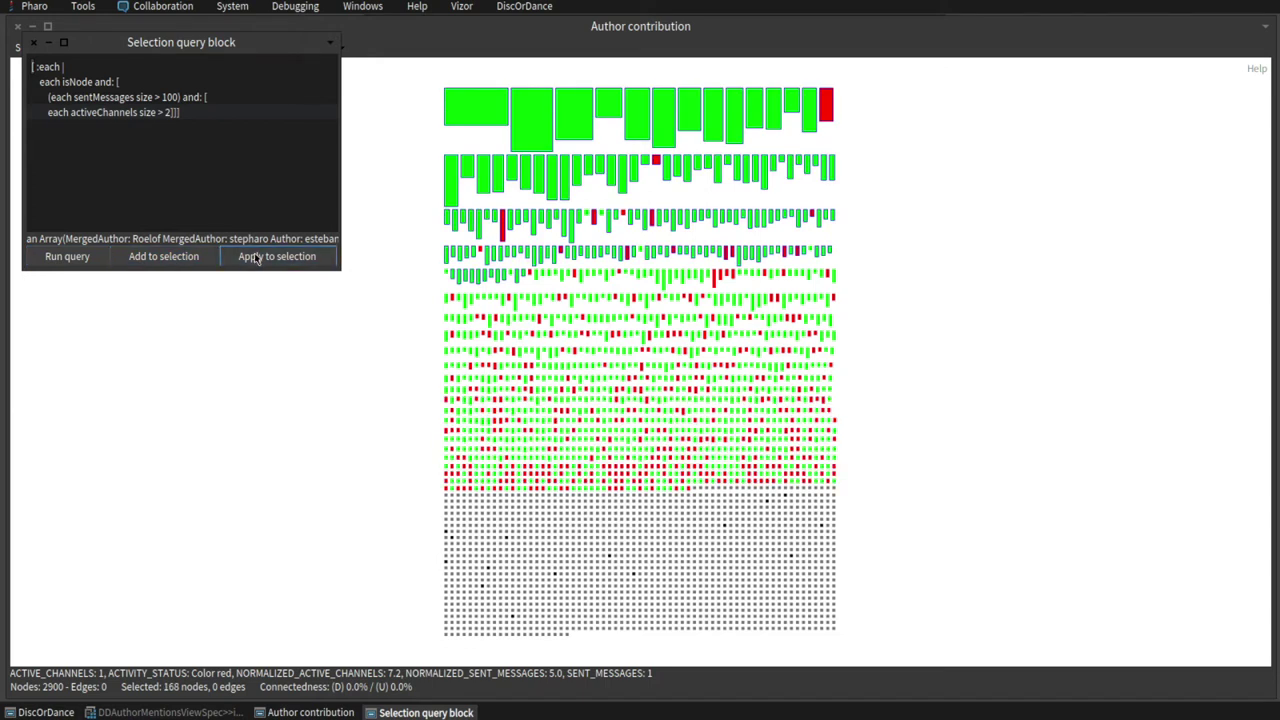
- Spawn the queried author nodes in a separate view and place it beside the main graph
drag(223, 48, 252, 165)
click(157, 47)
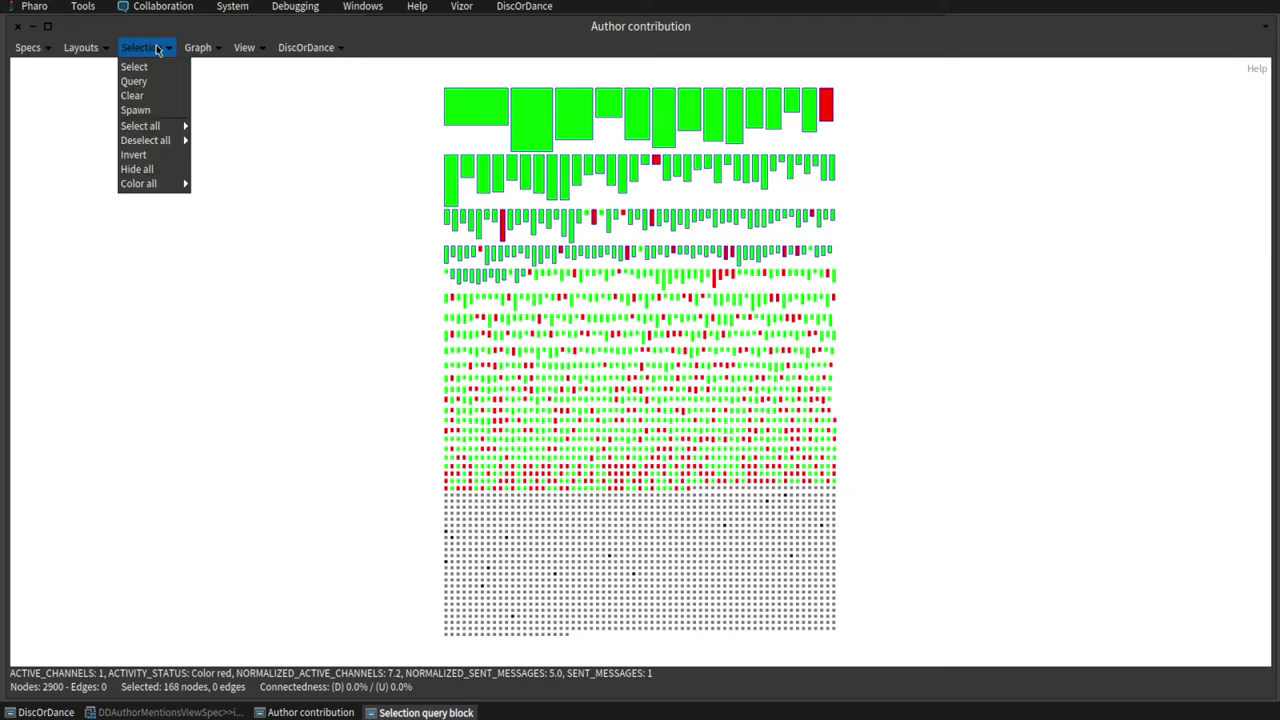
click(153, 112)
drag(257, 45, 928, 138)
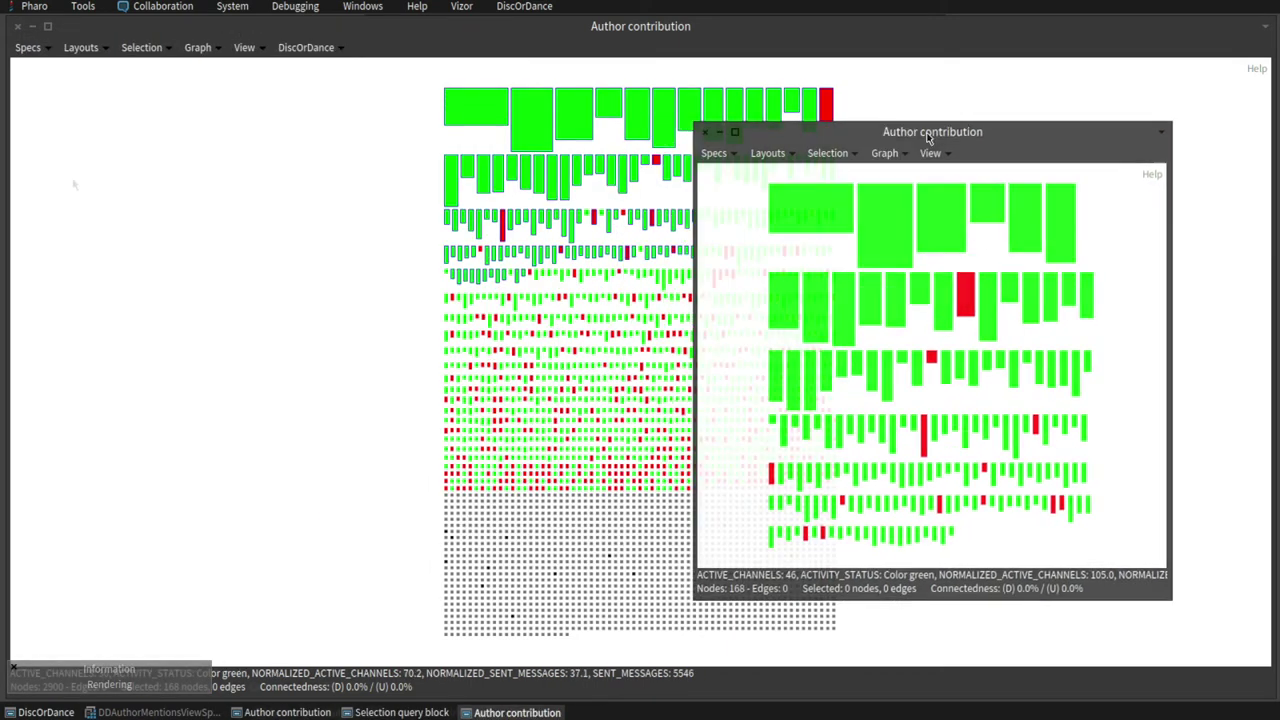
- Isolate three middle rows of author nodes in the main graph by selecting them, inverting the selection and hiding the selected nodes
drag(409, 319, 860, 364)
click(138, 48)
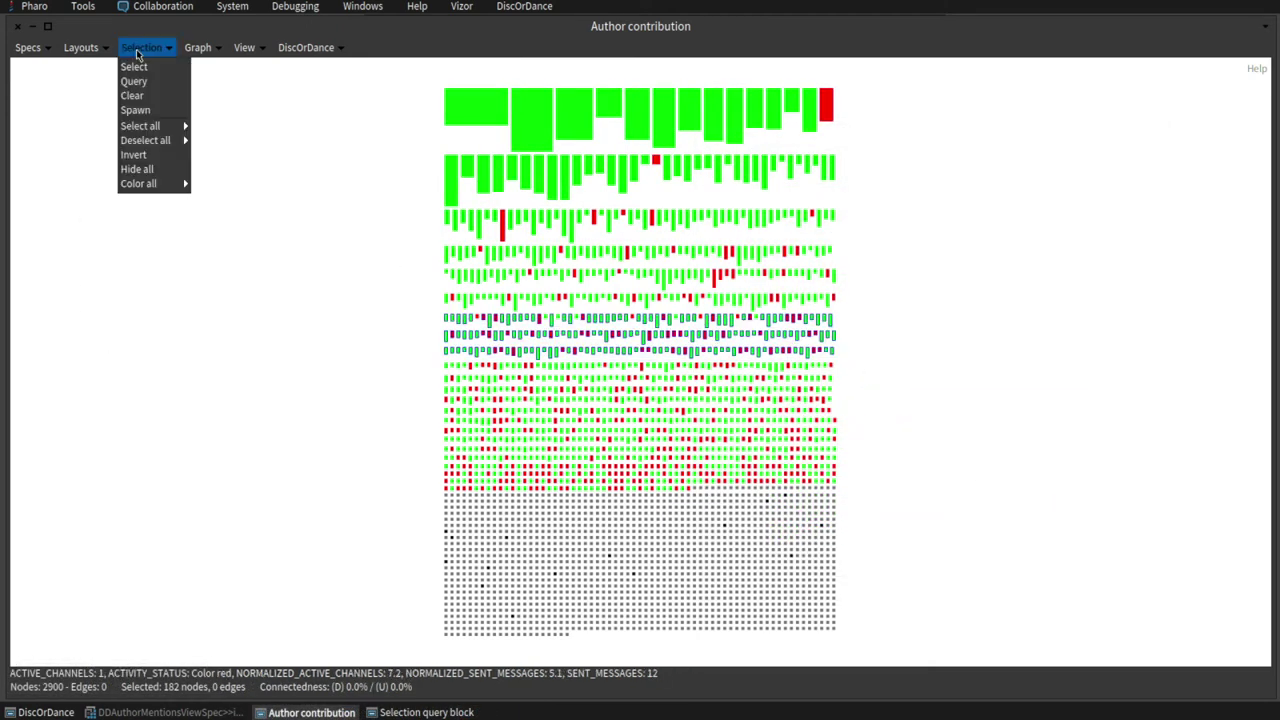
click(153, 159)
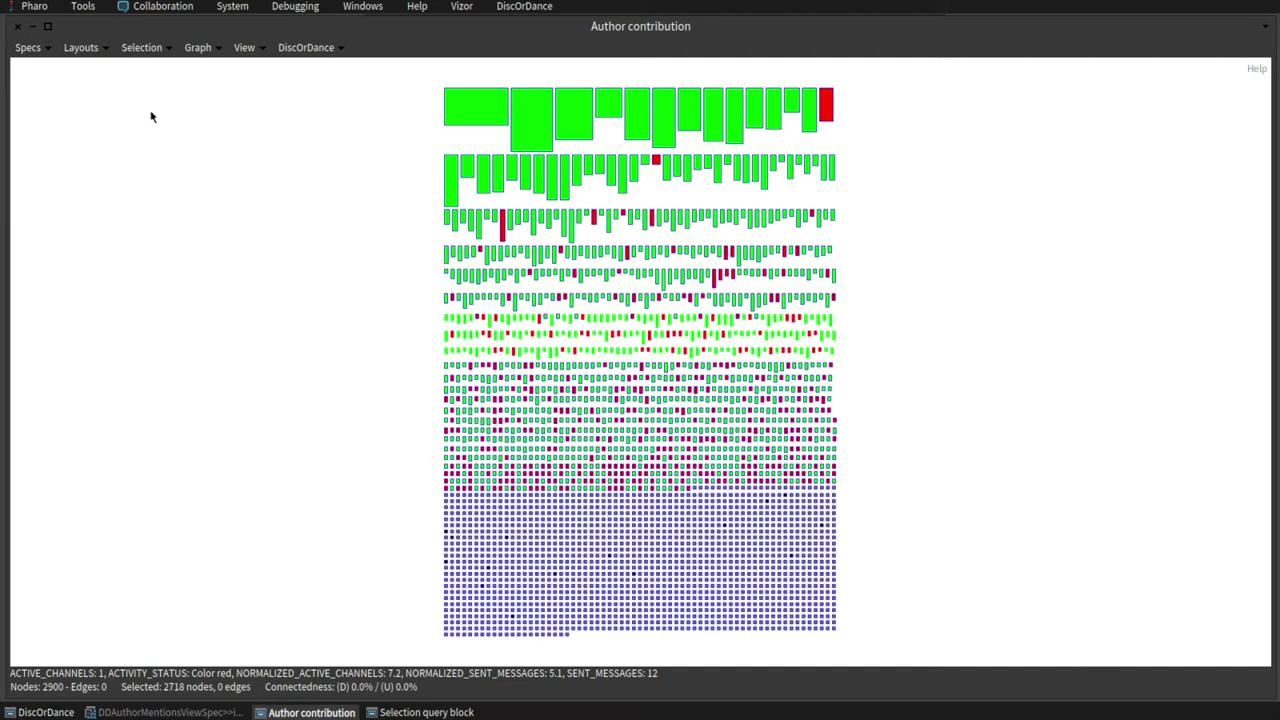
click(141, 48)
click(153, 170)
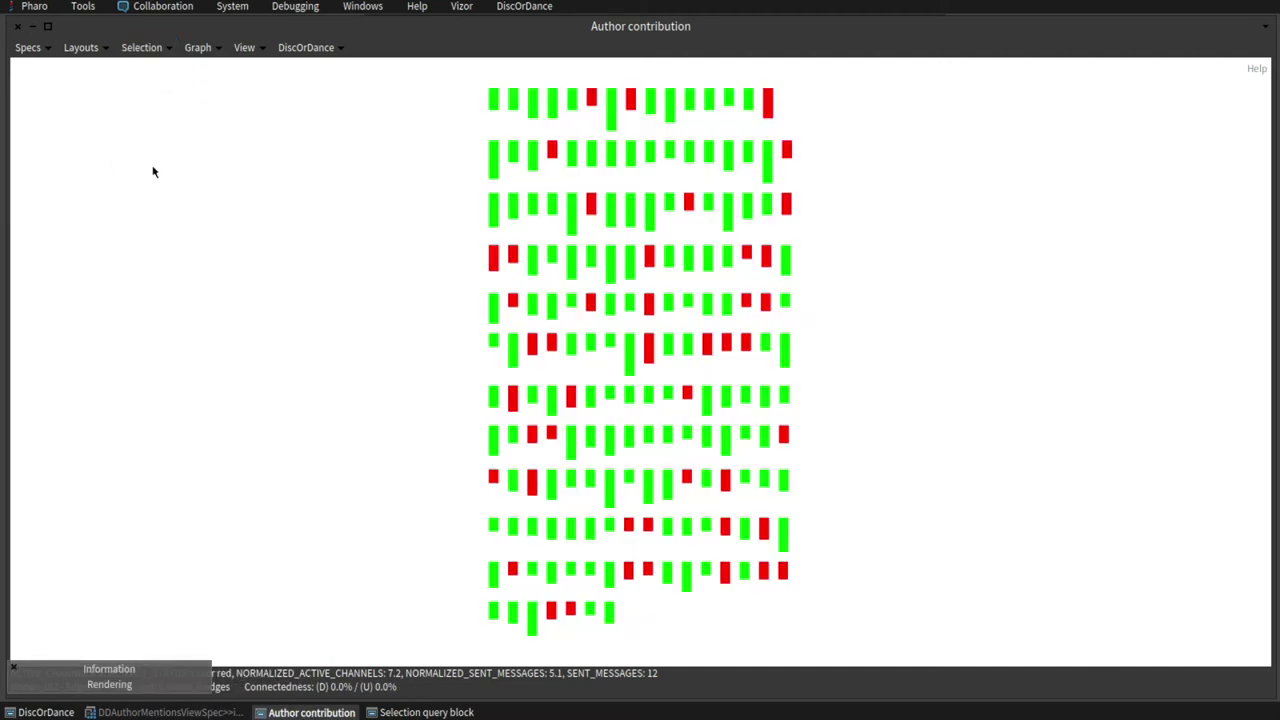
- Renormalize the static metrics of the Author contribution graph based on the current view
click(292, 48)
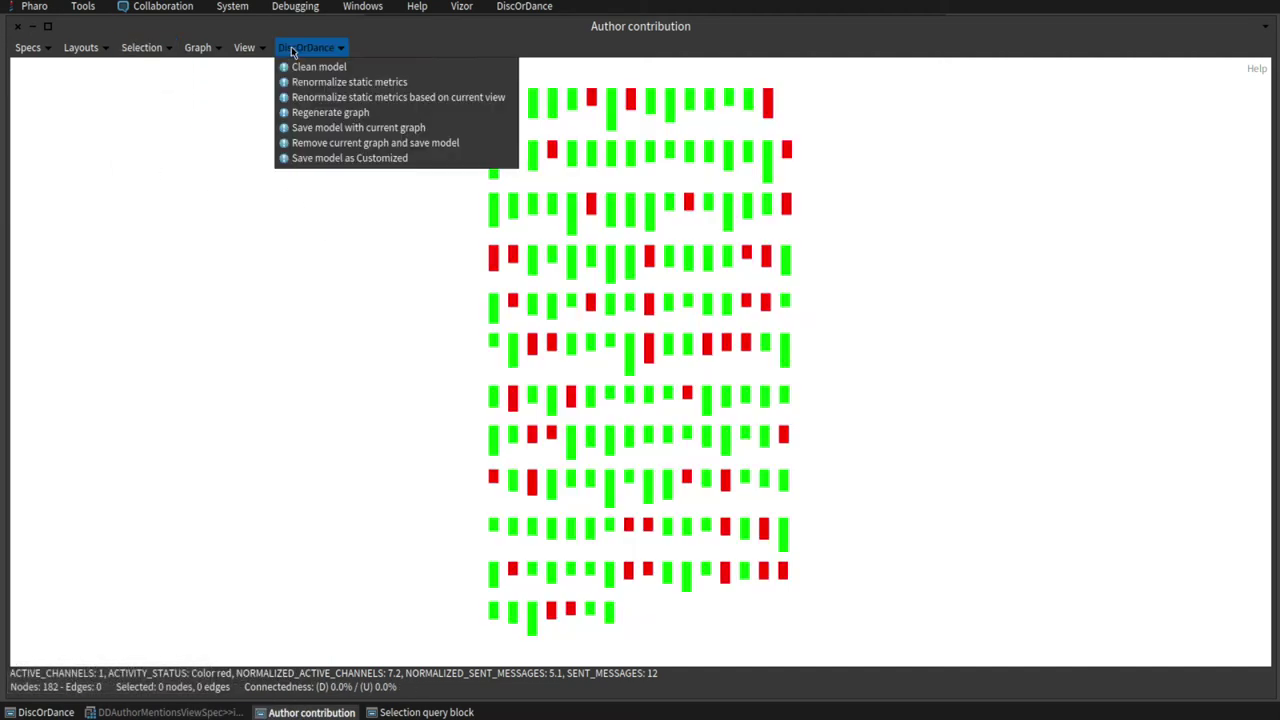
click(315, 96)
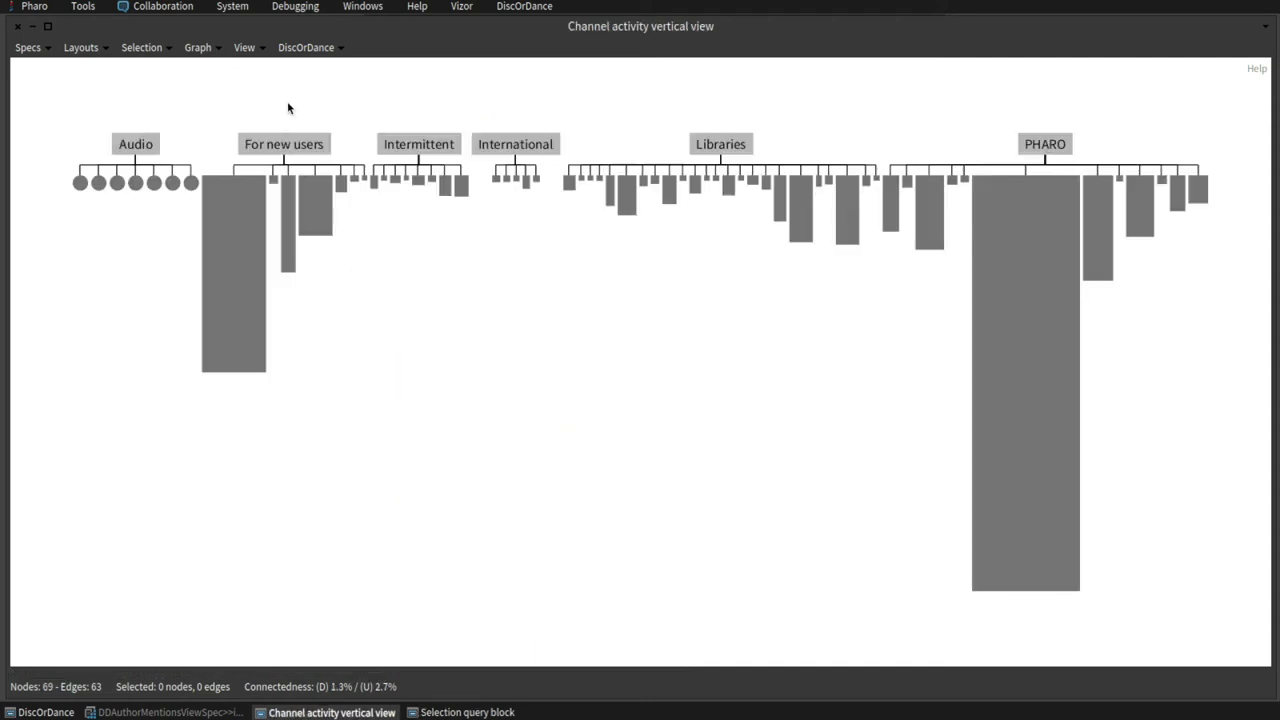
- Select the connected nodes of the For new users category, extending the selection to its transitive closure with edges
scroll(262, 124, up, 1)
scroll(262, 145, up, 2)
drag(271, 157, 551, 211)
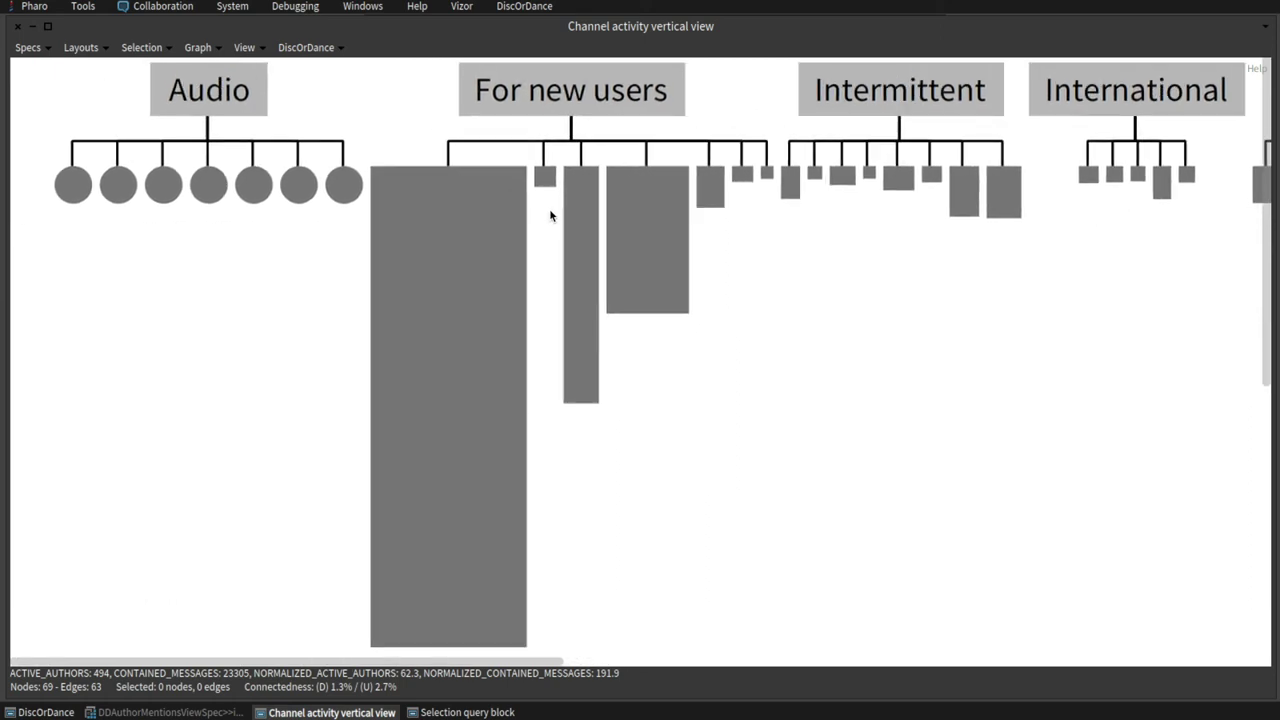
right_click(528, 91)
click(583, 140)
right_click(564, 97)
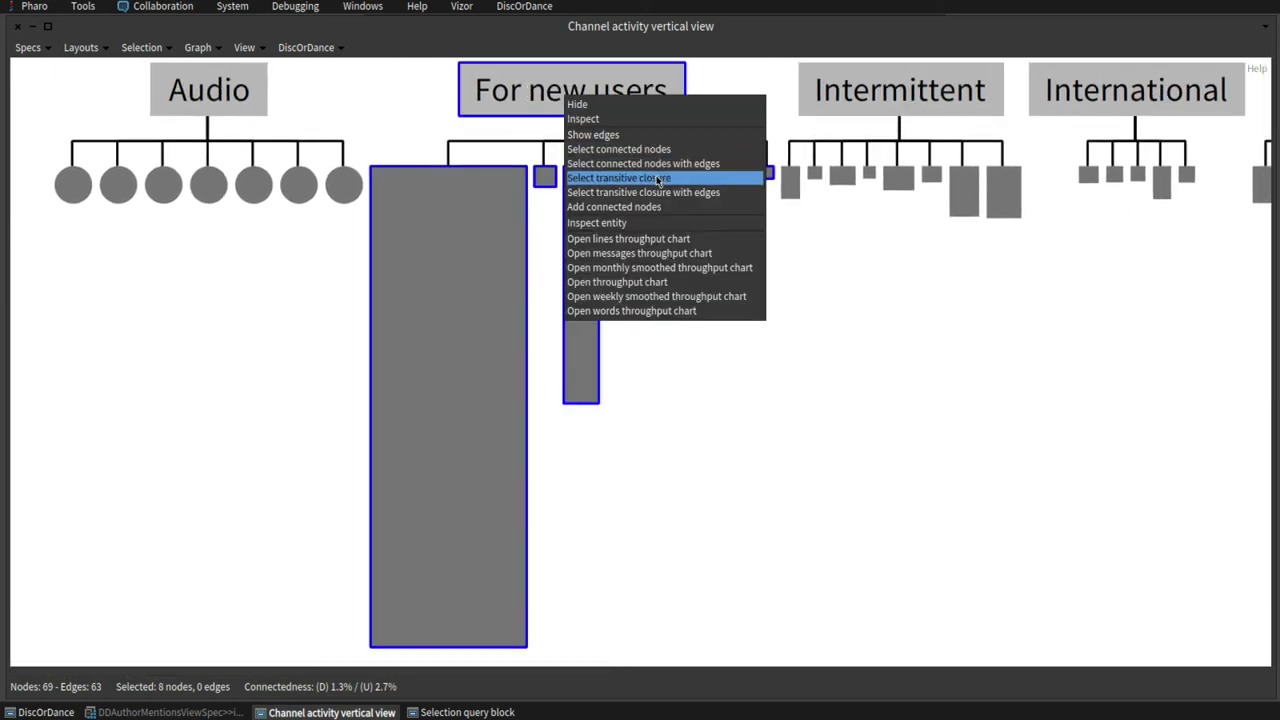
click(656, 176)
right_click(608, 94)
click(686, 192)
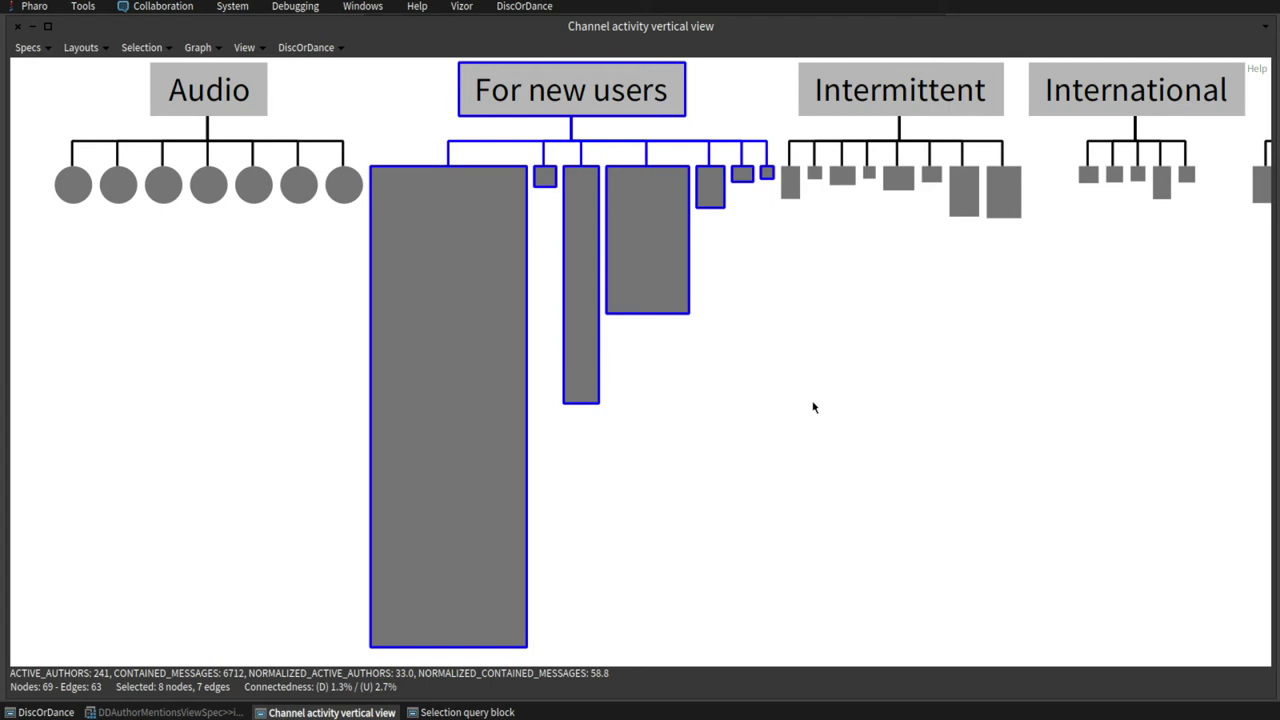
- Spawn the selected For new users hierarchy in a separate view and move it clear of the selected category label
click(141, 47)
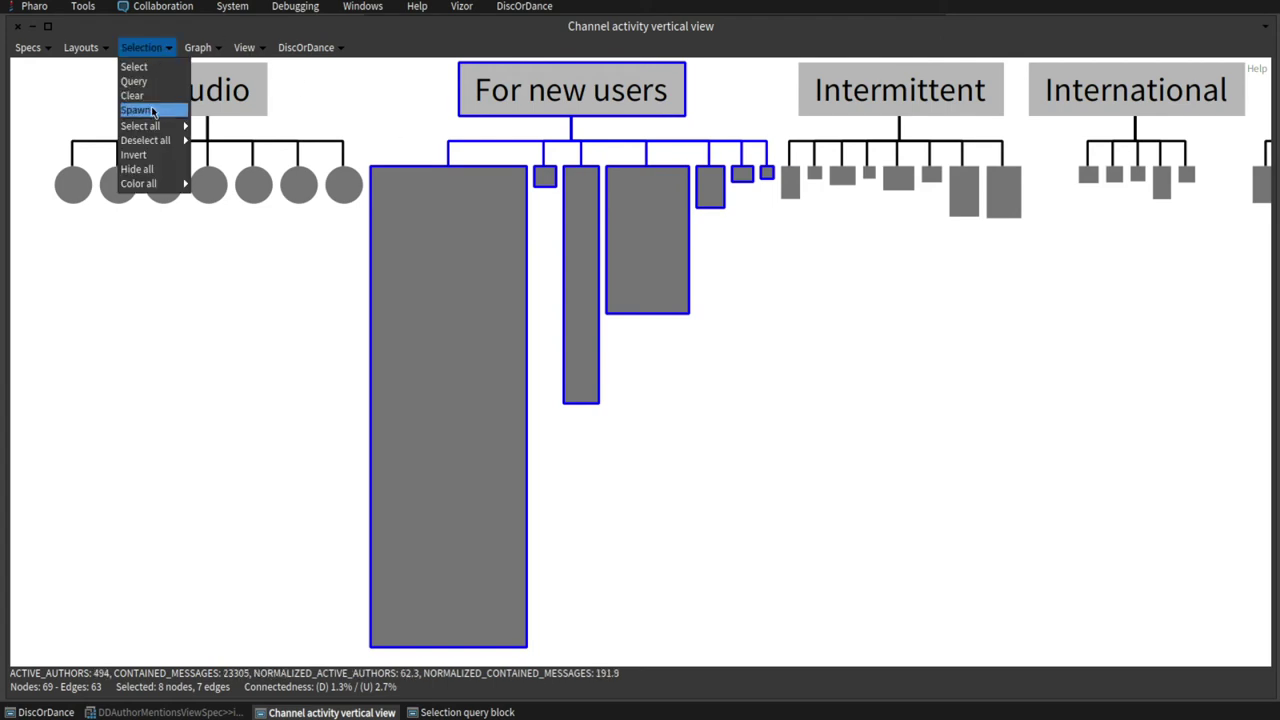
click(153, 110)
drag(265, 42, 934, 191)
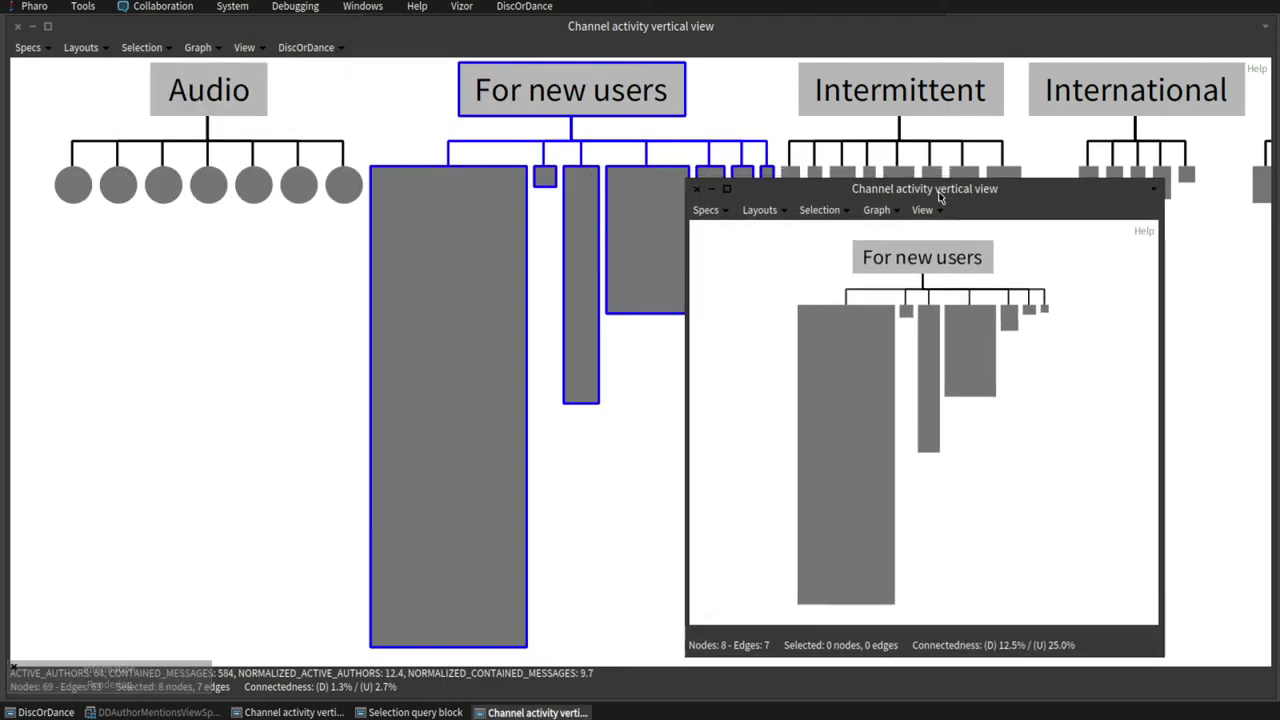
- Hide the largest channel node, the mooc channel node and the For new users category node in the spawned view
right_click(869, 358)
click(880, 363)
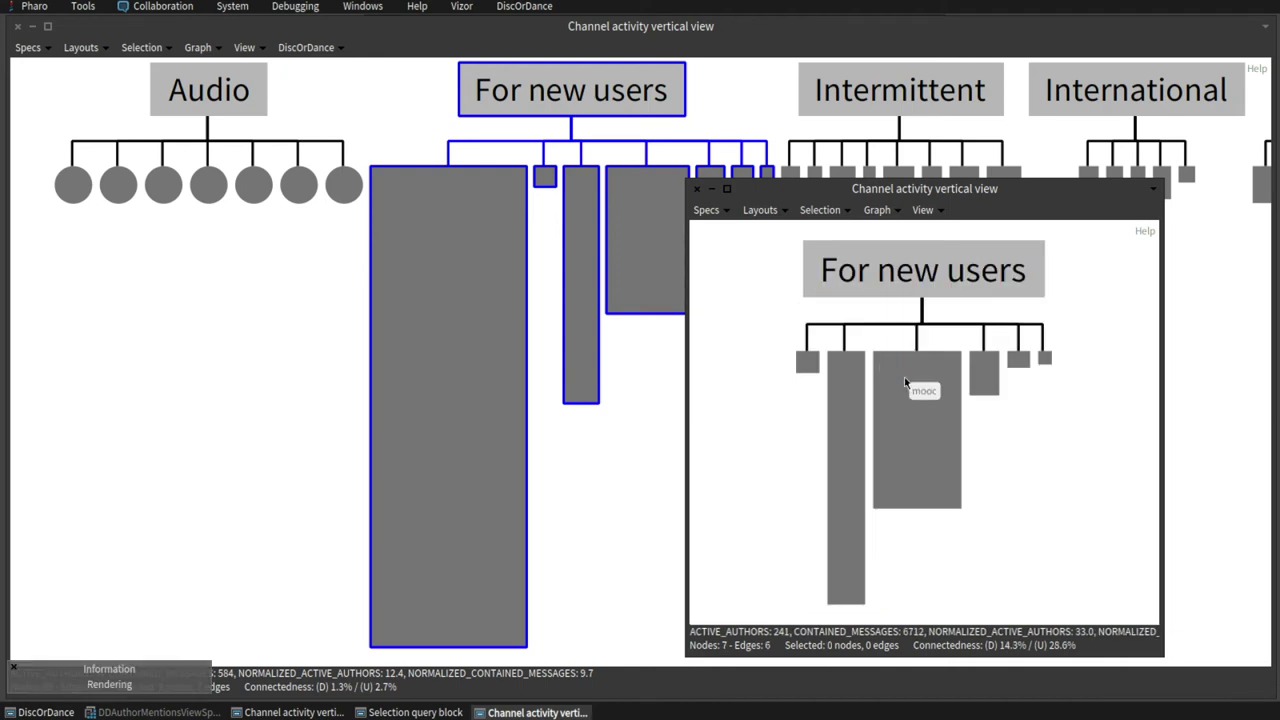
right_click(905, 383)
click(912, 389)
click(888, 278)
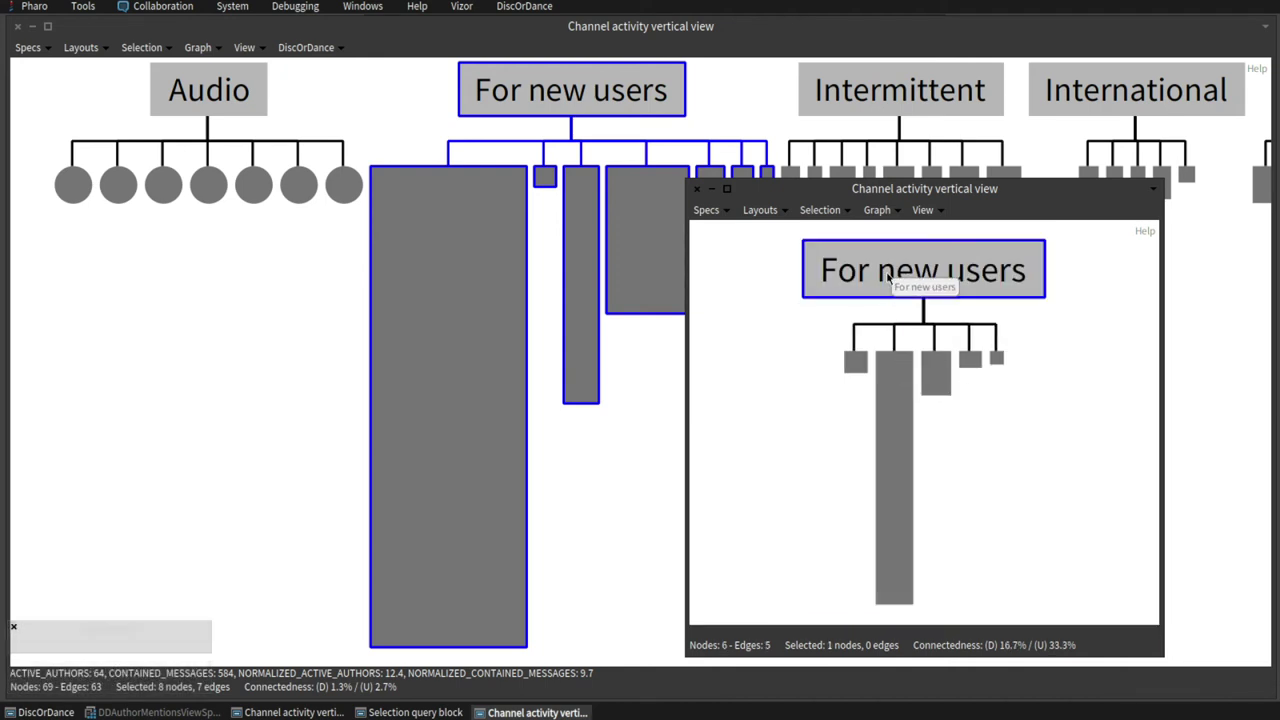
right_click(888, 278)
click(898, 285)
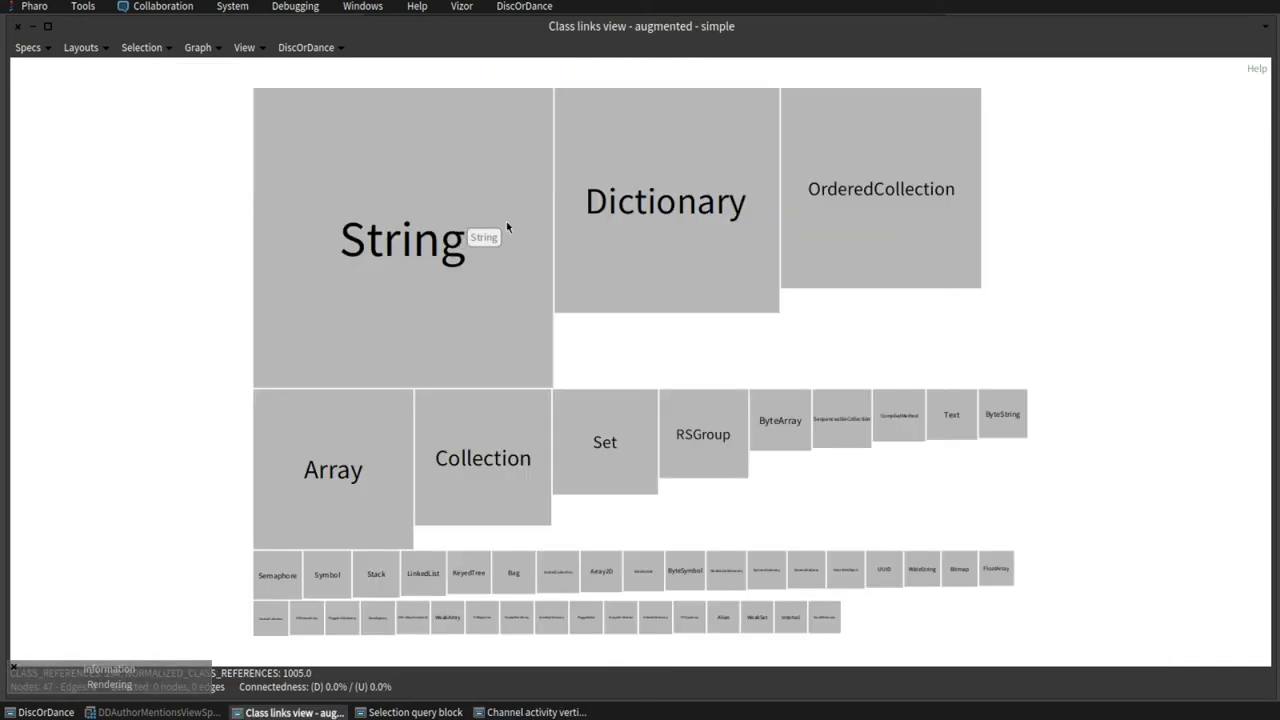
- Inspect the String class node, examine its entity's edges collection, and close the inspector
click(410, 240)
right_click(410, 238)
click(440, 258)
click(212, 156)
click(777, 189)
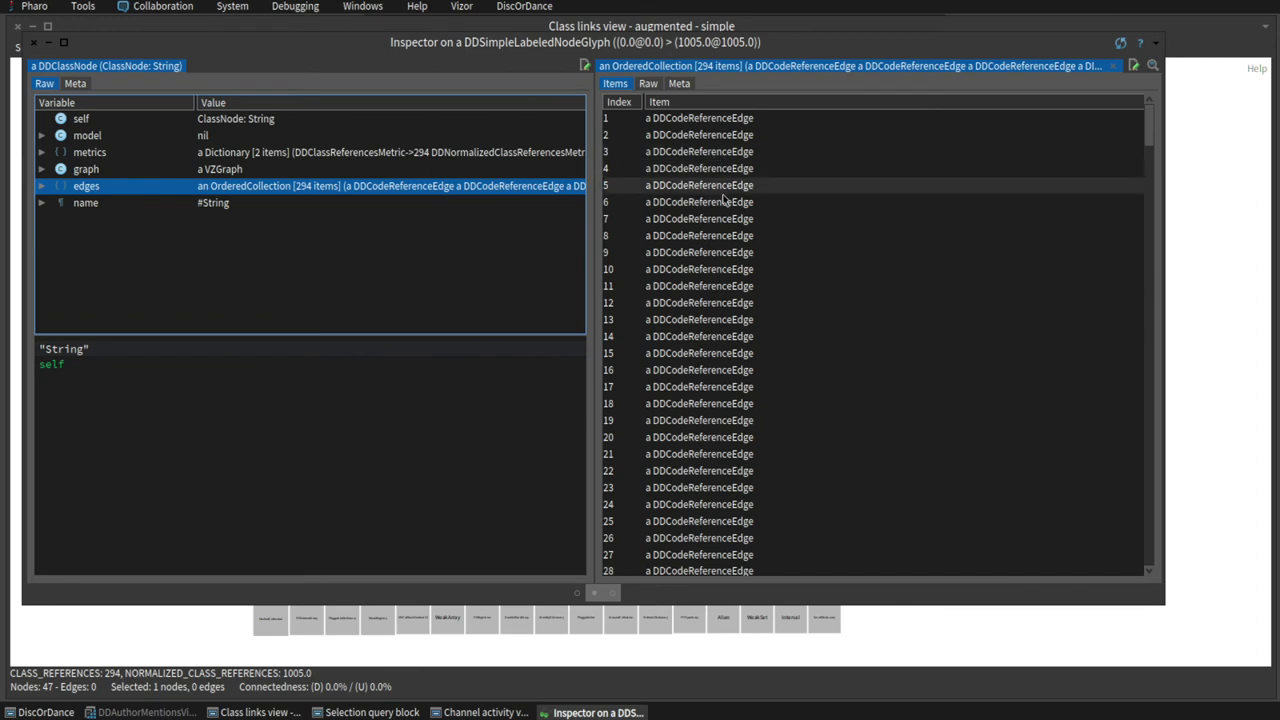
click(33, 43)
- Switch the visualization to the Class links view - augmented - complete spec
click(27, 48)
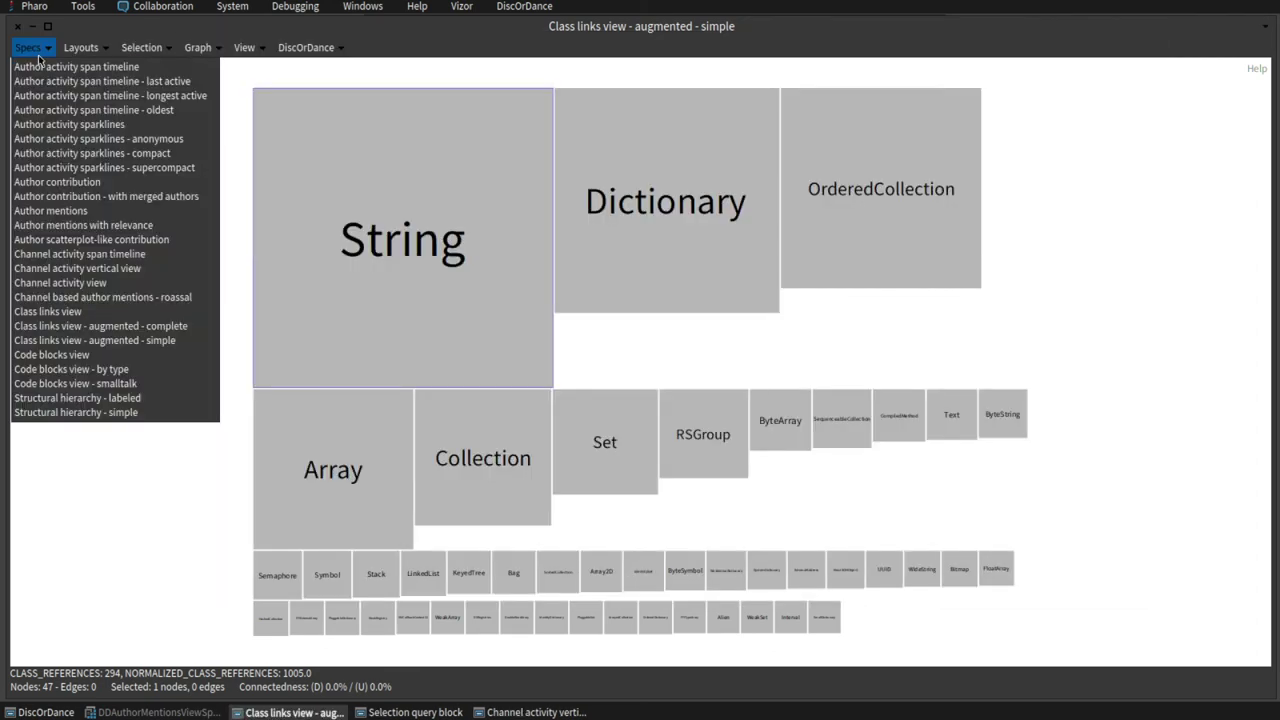
click(76, 335)
scroll(722, 333, up, 6)
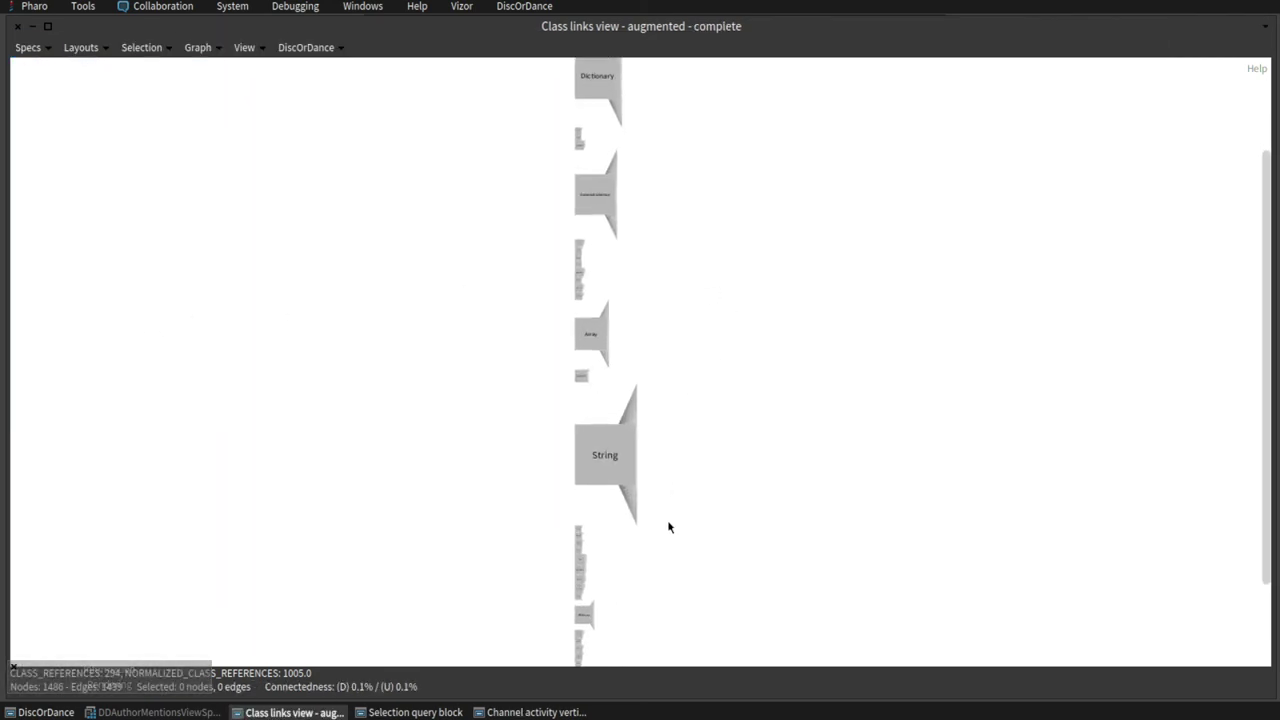
- Select the upper part of the element column attached to String, spawn it in a separate view and arrange the nodes in a grid
drag(706, 74, 709, 202)
click(143, 47)
click(148, 111)
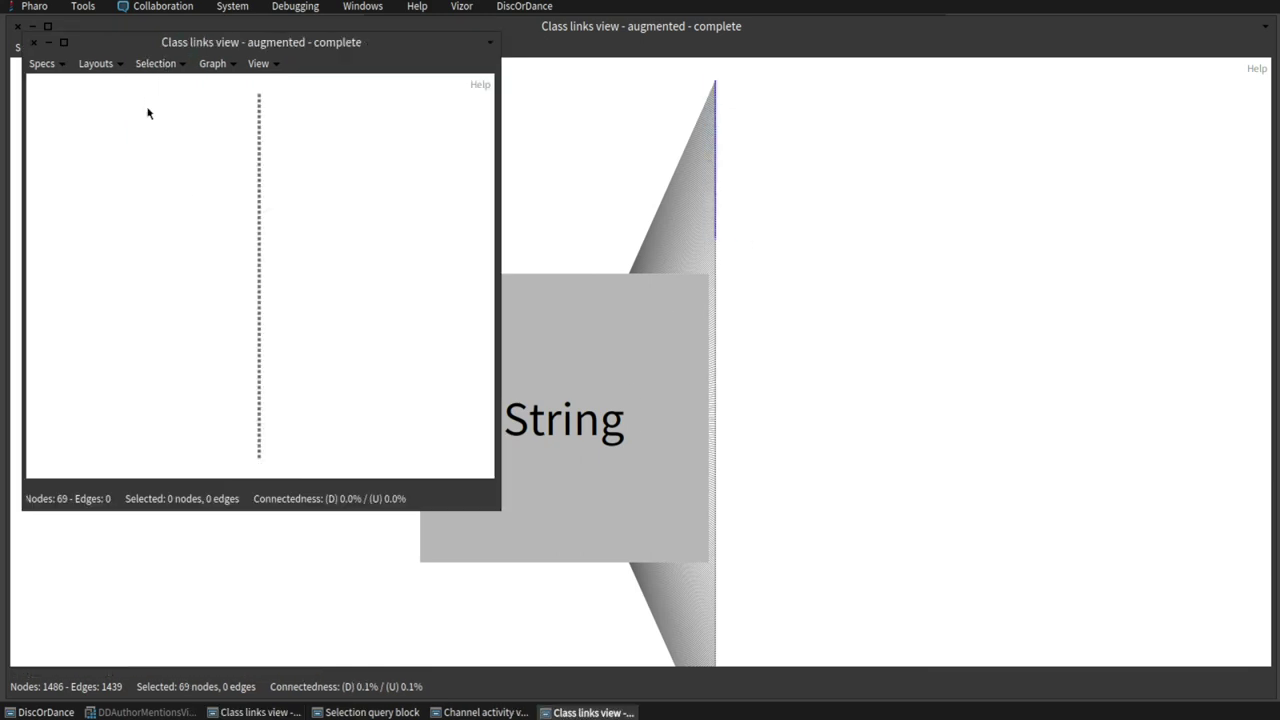
click(79, 64)
click(100, 118)
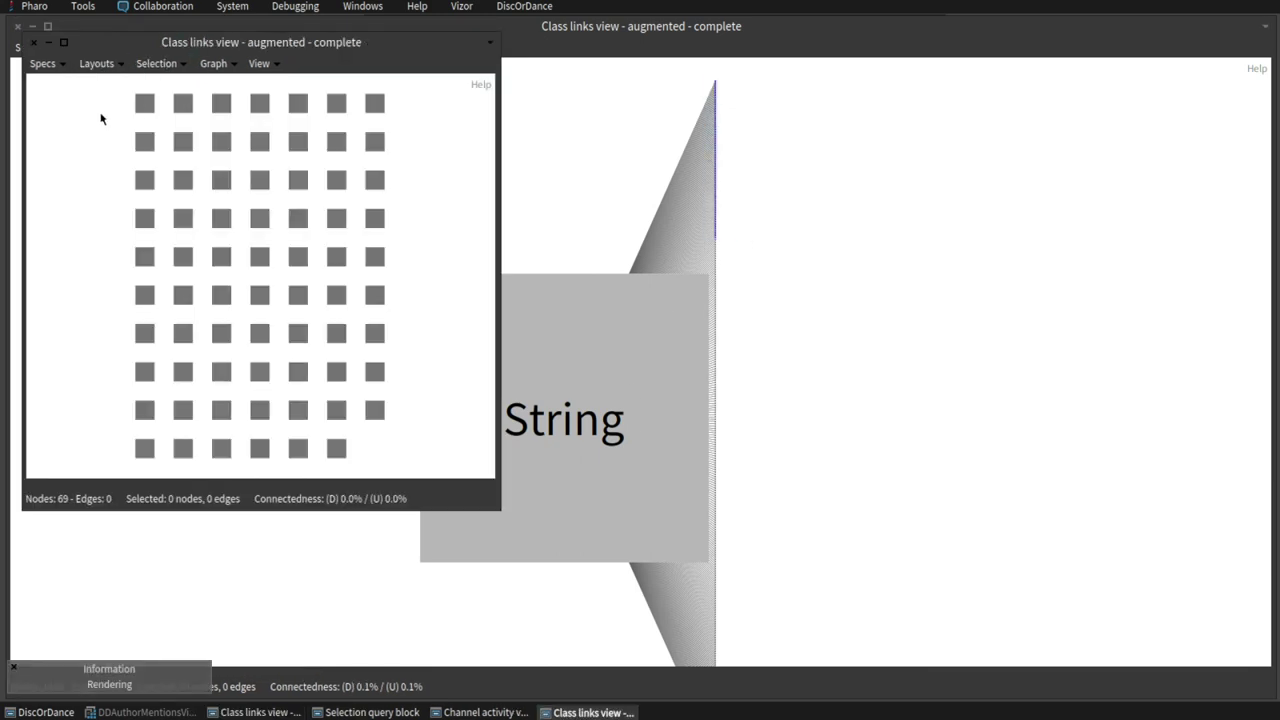
- Inspect the second node in the grid's first row, follow its entity, code and message to the message content, and select all that text
click(182, 104)
click(182, 104)
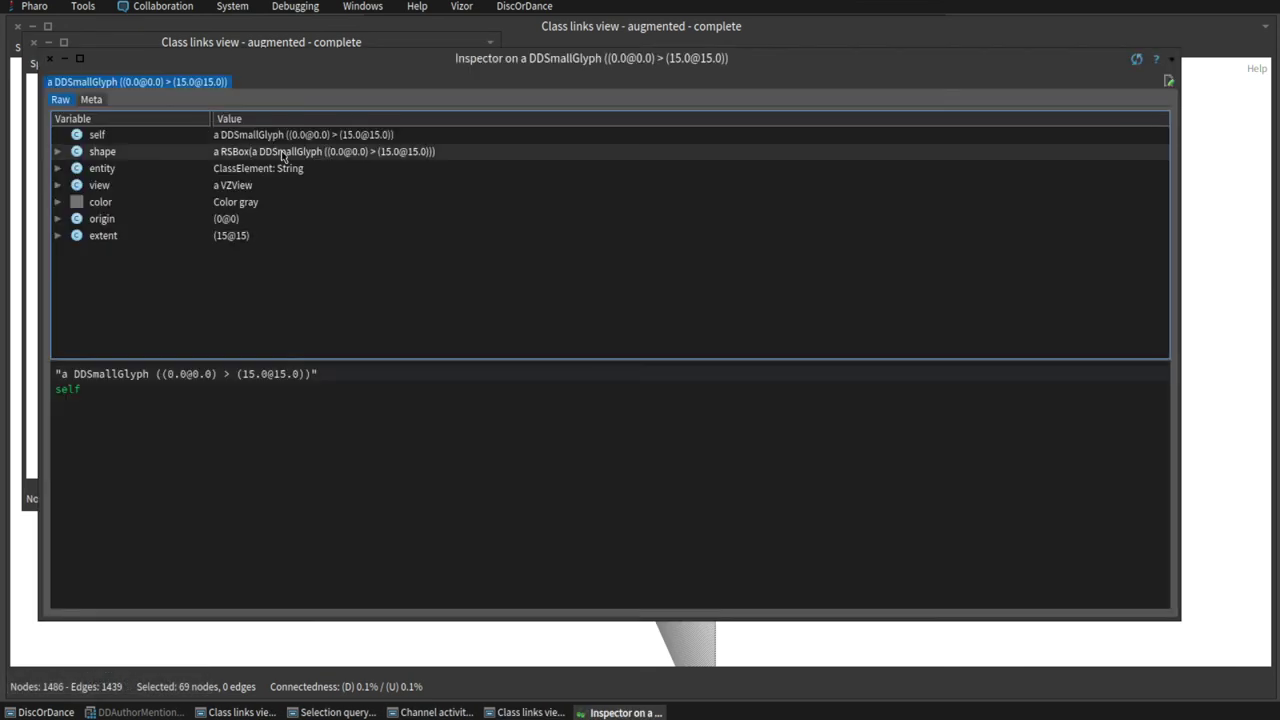
click(272, 170)
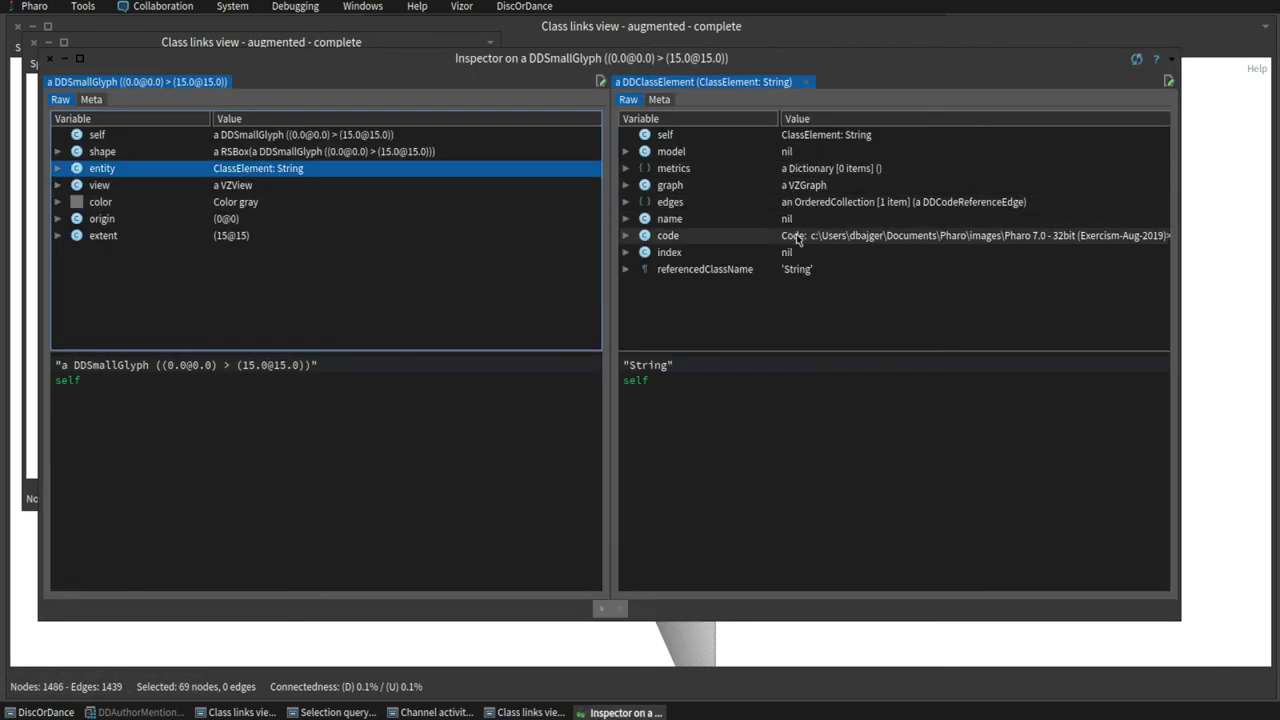
click(803, 235)
click(806, 238)
click(685, 269)
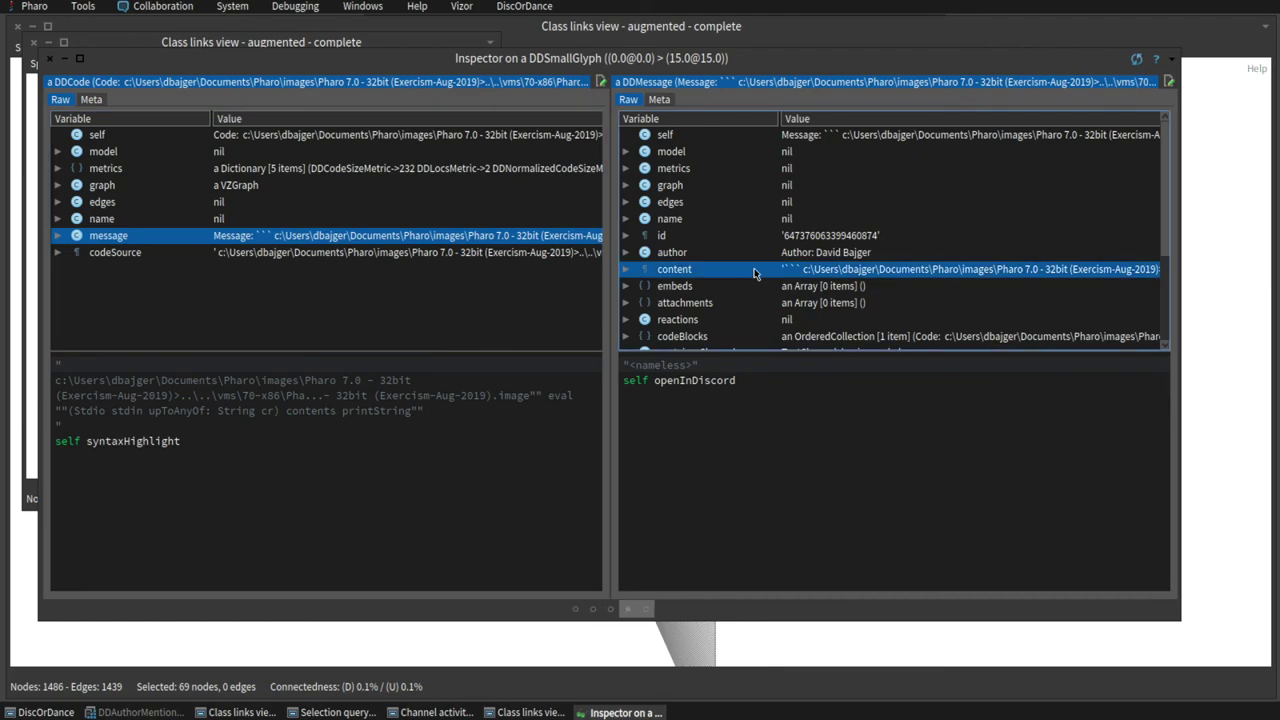
click(671, 162)
key(ctrl+a)
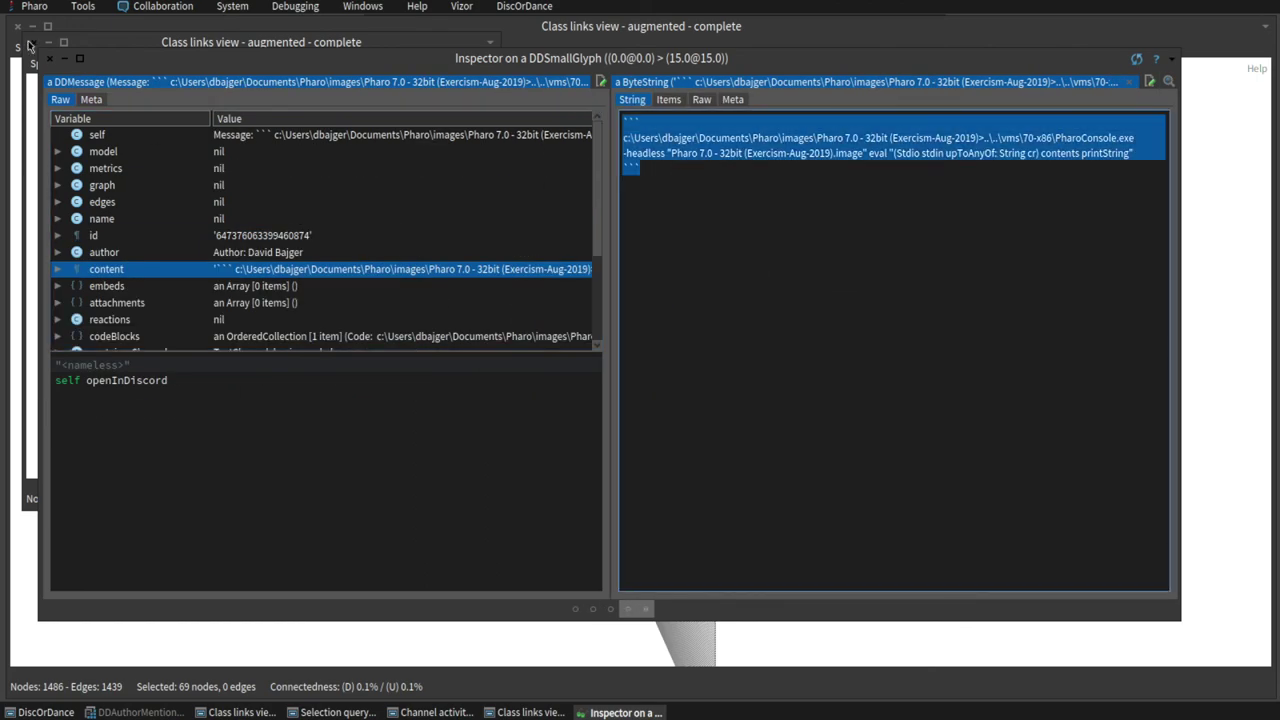